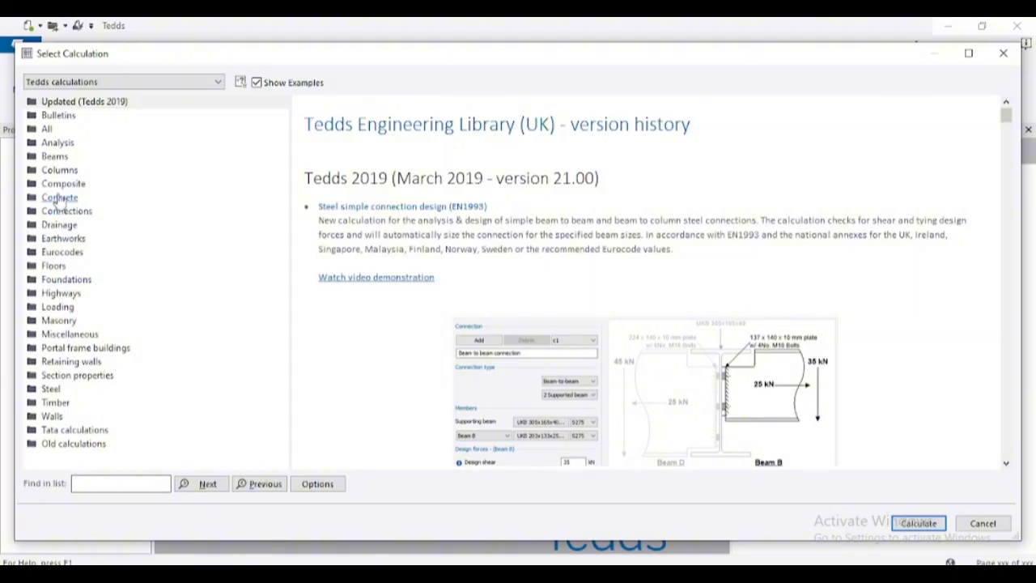
- Open the Cantilever retaining wall example from the Concrete calculations under Retaining wall analysis & design (EN1992/EN1996/EN1997)
{"action": "left_click", "coordinate": [61, 198]}
{"action": "scroll", "coordinate": [117, 269], "scroll_direction": "down", "scroll_amount": 1}
{"action": "scroll", "coordinate": [121, 269], "scroll_direction": "up", "scroll_amount": 1}
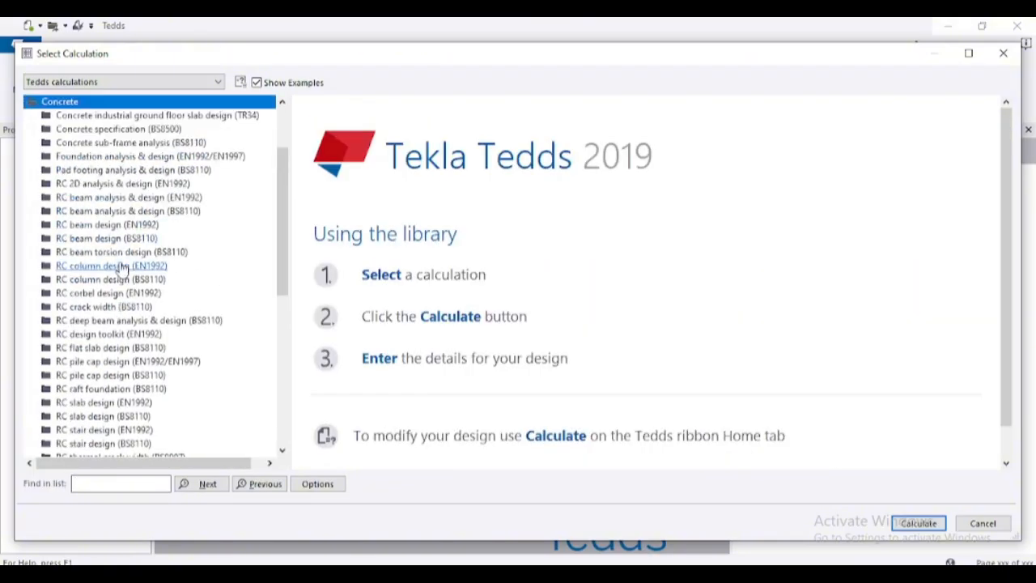
{"action": "scroll", "coordinate": [122, 269], "scroll_direction": "down", "scroll_amount": 4}
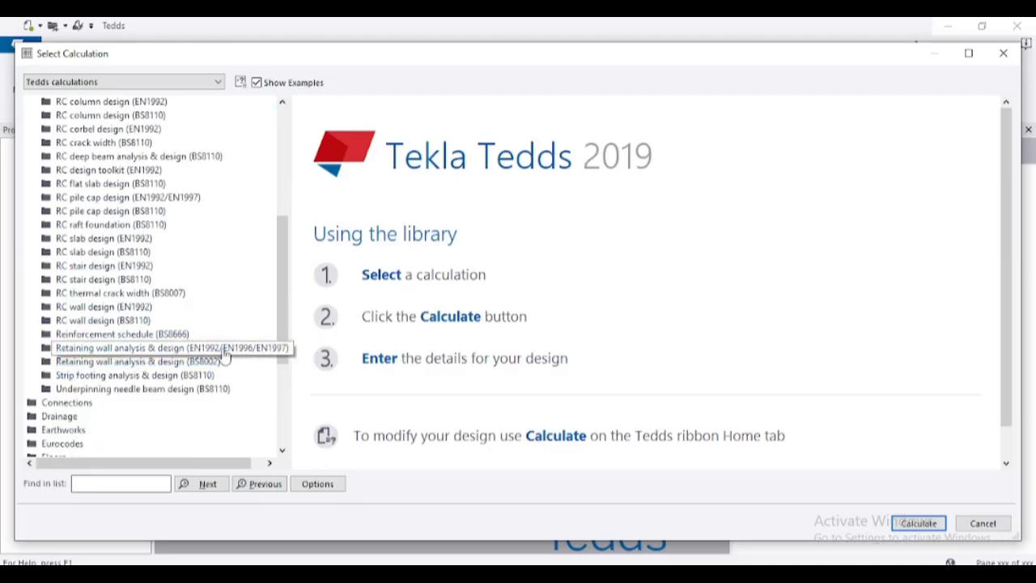
{"action": "left_click", "coordinate": [110, 349]}
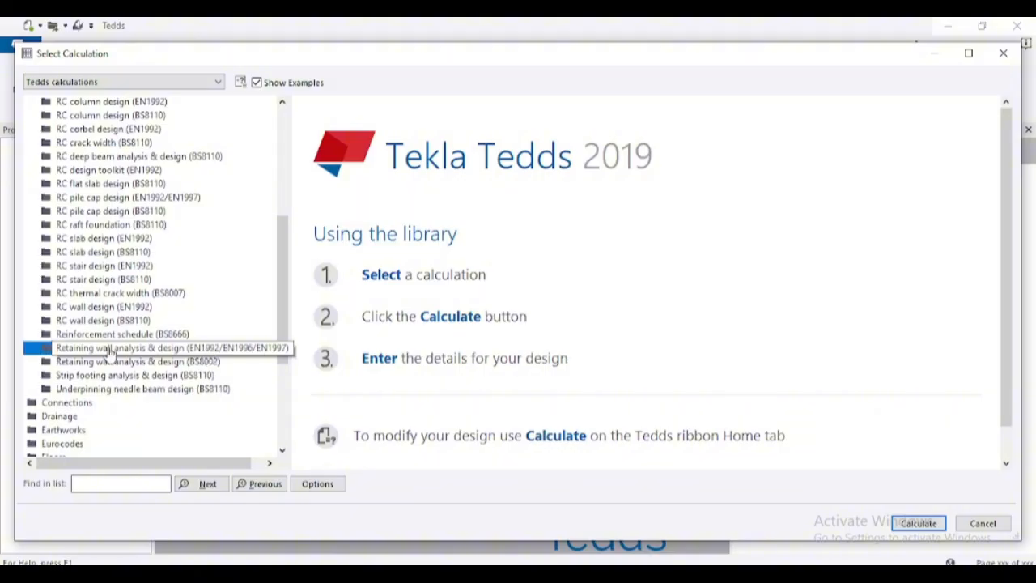
{"action": "double_click", "coordinate": [110, 350]}
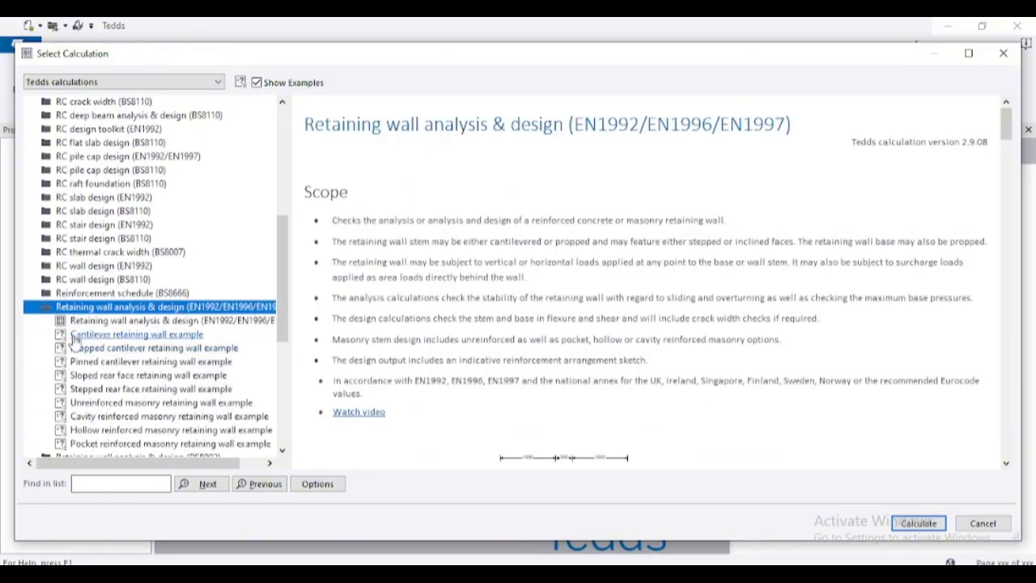
{"action": "left_click", "coordinate": [154, 335]}
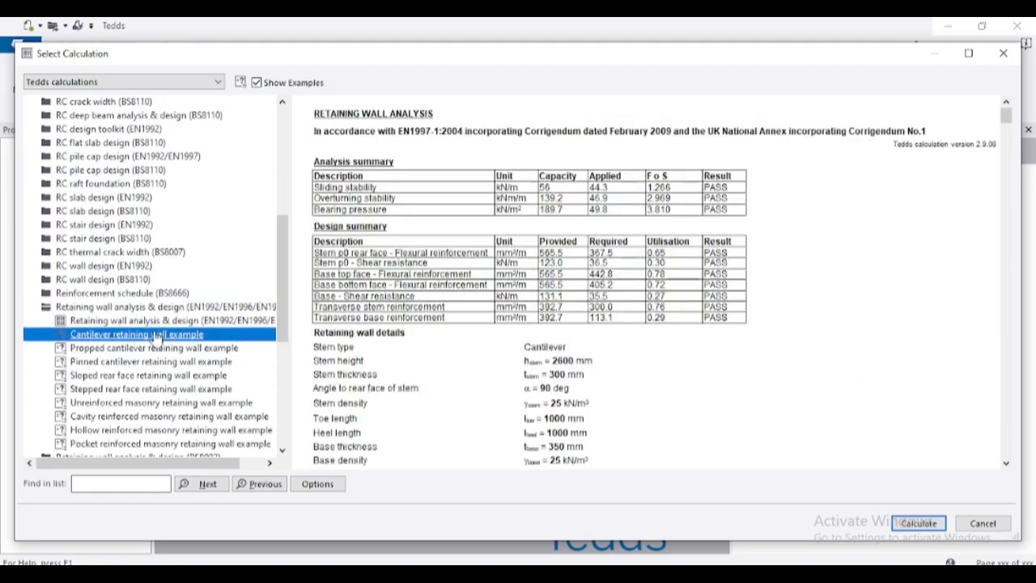
{"action": "double_click", "coordinate": [157, 333]}
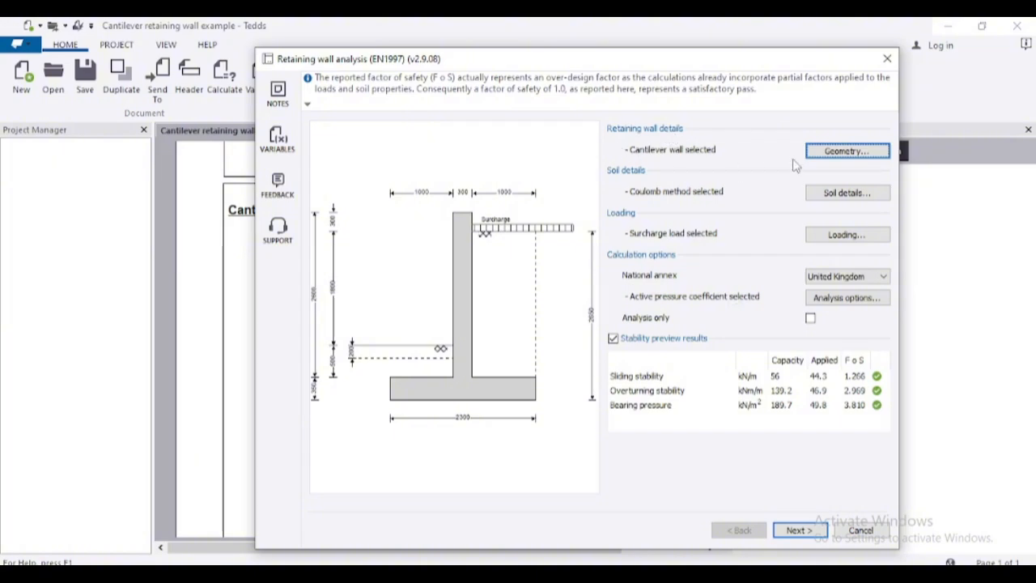
- Set the retained soil height to 2000 mm in the wall geometry
{"action": "left_click", "coordinate": [835, 151]}
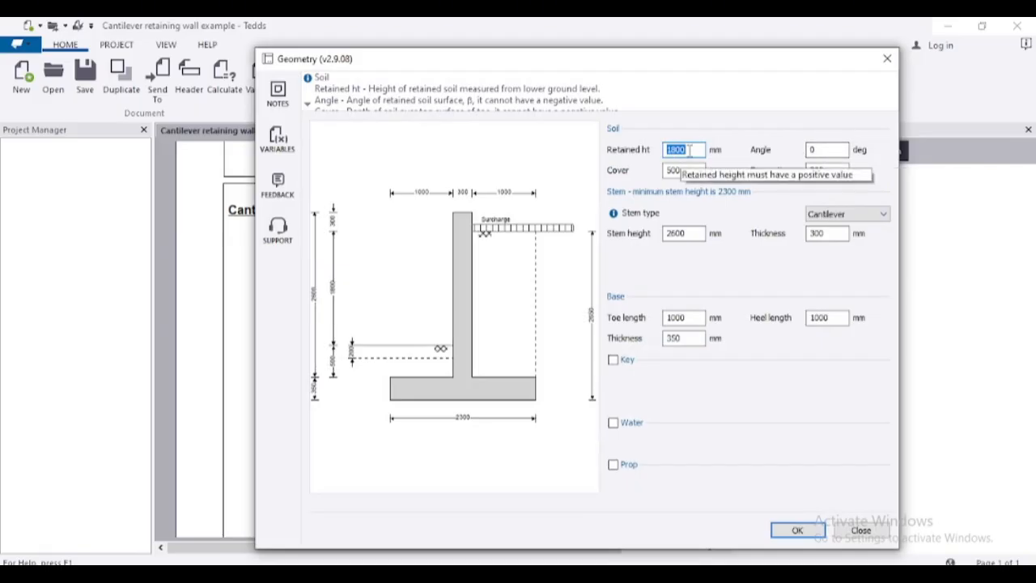
{"action": "type", "text": "20"}
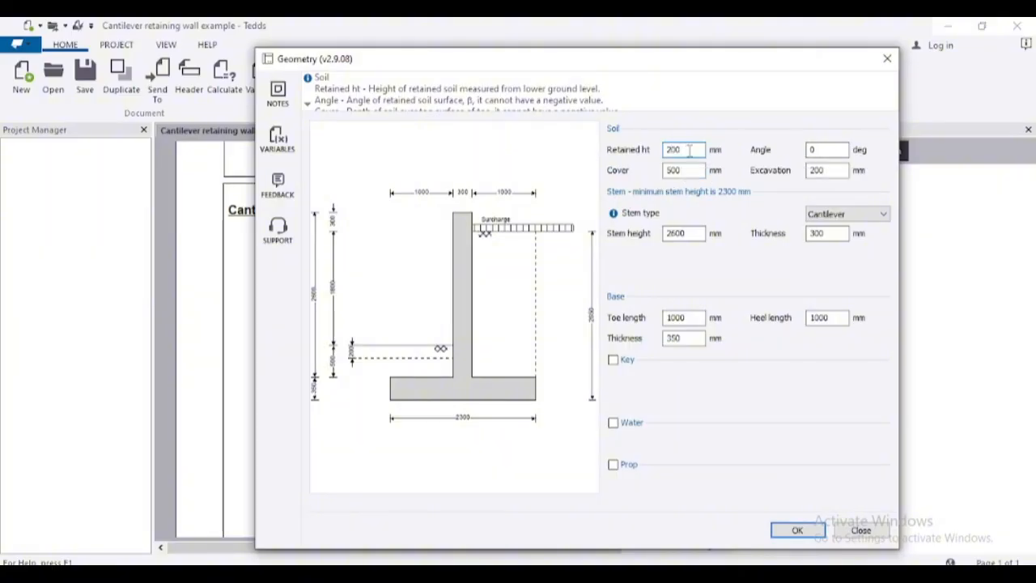
{"action": "type", "text": "00"}
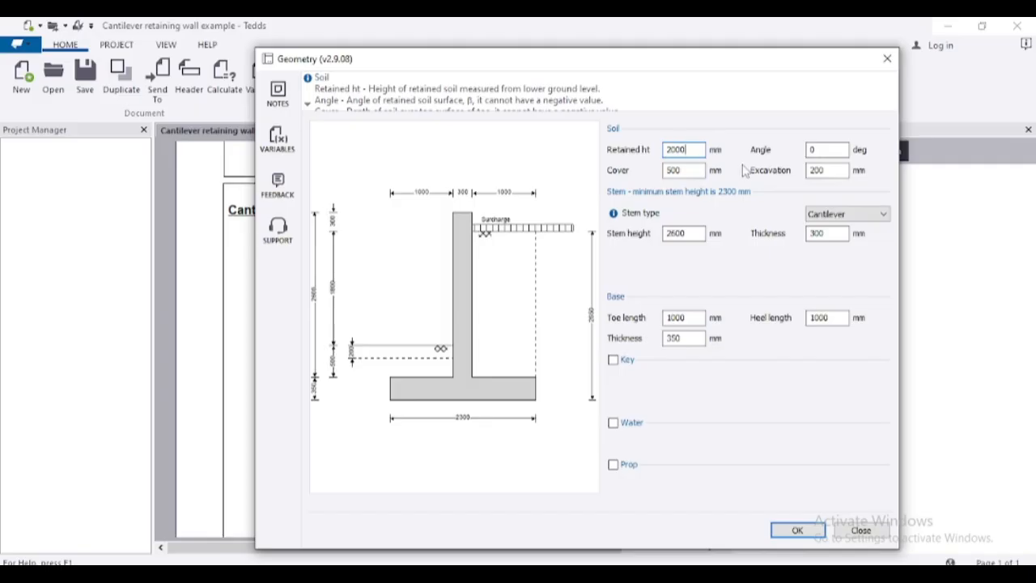
- Set the soil cover over the toe to 1000 mm
{"action": "left_click", "coordinate": [683, 173]}
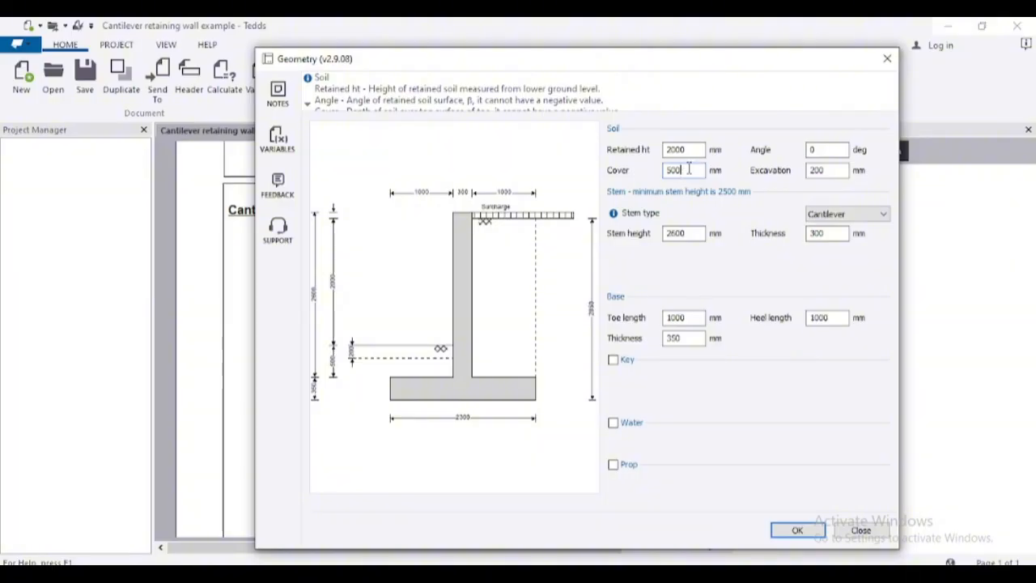
{"action": "left_click_drag", "start_coordinate": [689, 169], "coordinate": [662, 170]}
{"action": "type", "text": "1000"}
{"action": "left_click", "coordinate": [684, 153]}
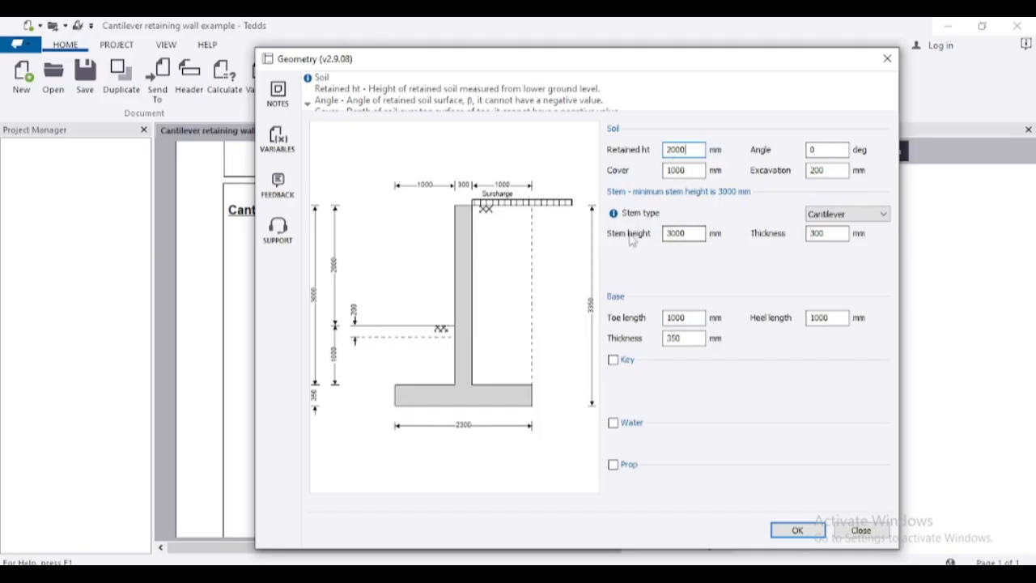
{"action": "left_click", "coordinate": [670, 233]}
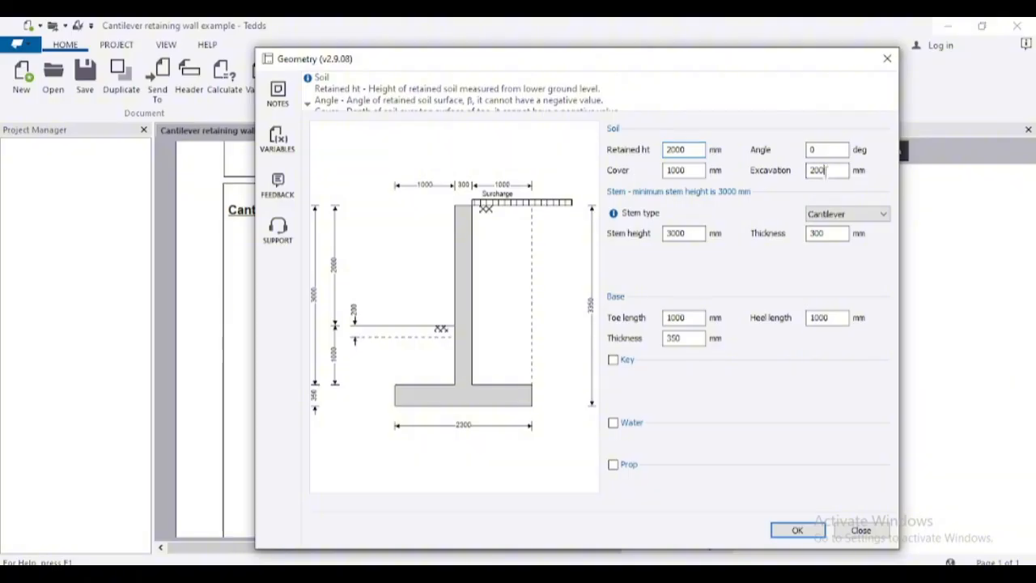
- Set the excavation depth to 0 mm and the stem thickness to 250 mm
{"action": "left_click_drag", "start_coordinate": [827, 171], "coordinate": [807, 170]}
{"action": "type", "text": "0"}
{"action": "left_click", "coordinate": [816, 149]}
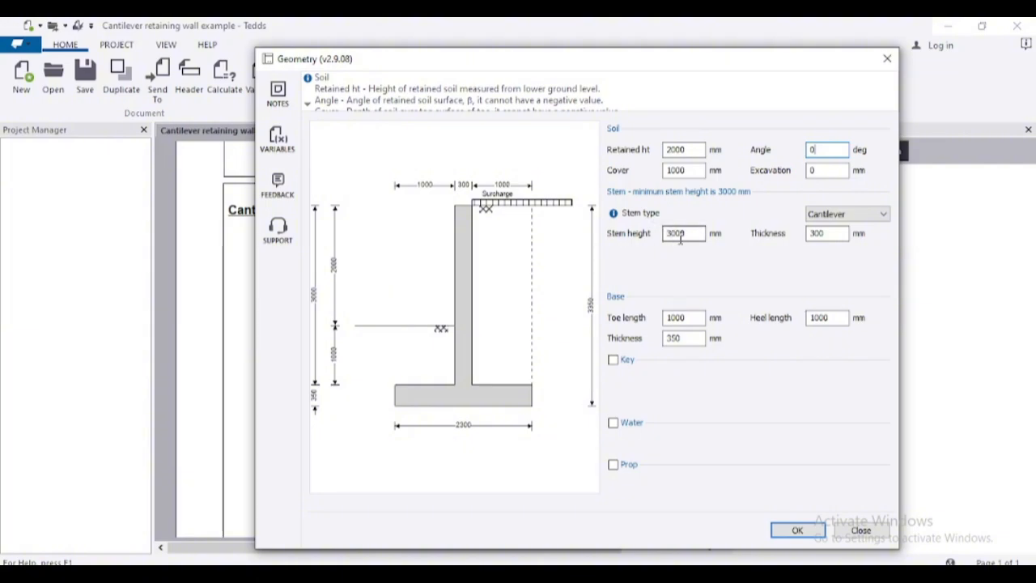
{"action": "double_click", "coordinate": [824, 233]}
{"action": "type", "text": "23"}
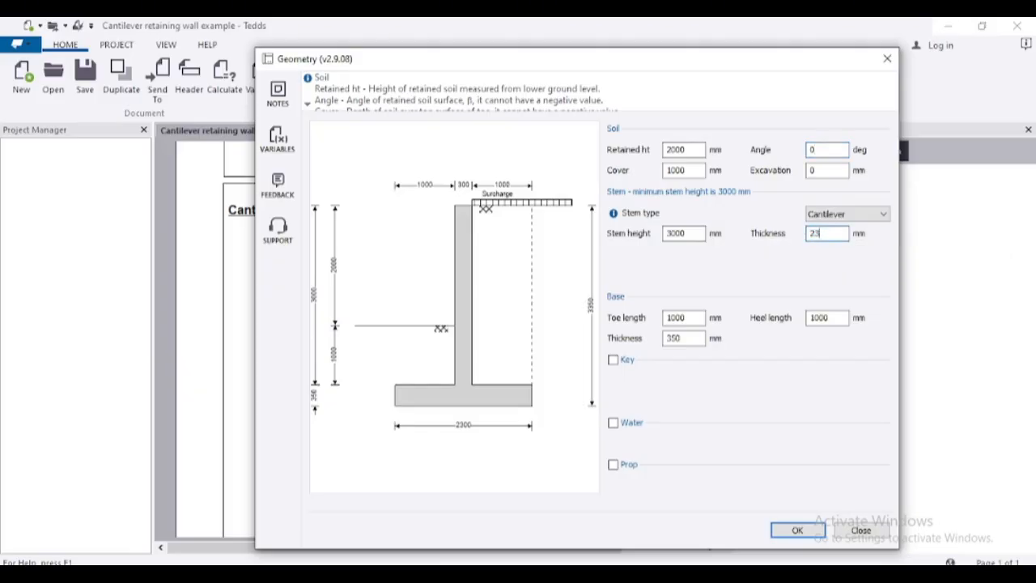
{"action": "key", "text": "BackSpace"}
{"action": "type", "text": "50"}
- Set the base thickness to 300 mm and accept the wall geometry
{"action": "left_click", "coordinate": [690, 318]}
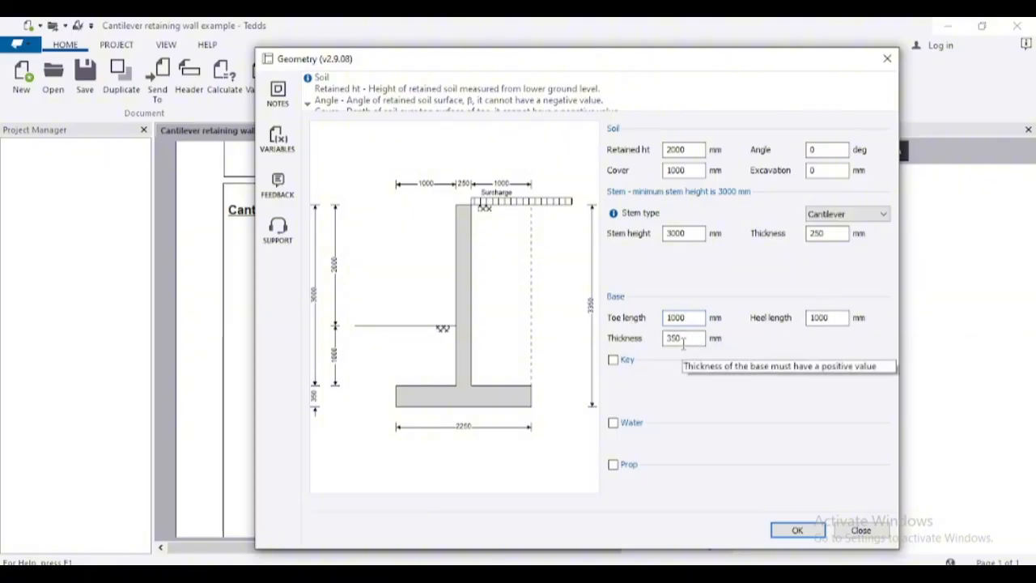
{"action": "left_click_drag", "start_coordinate": [685, 340], "coordinate": [658, 344]}
{"action": "type", "text": "30"}
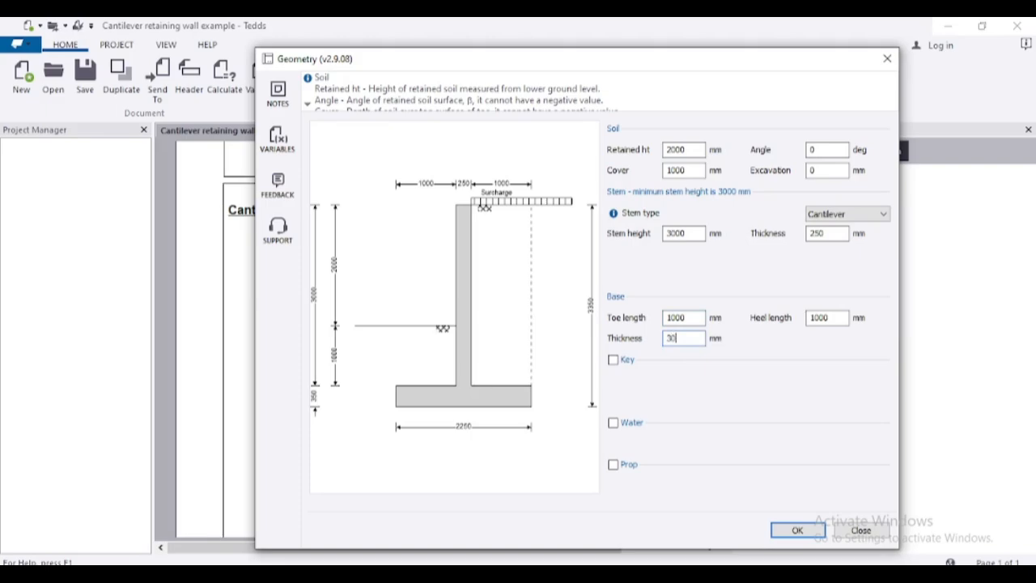
{"action": "type", "text": "0"}
{"action": "left_click", "coordinate": [682, 317]}
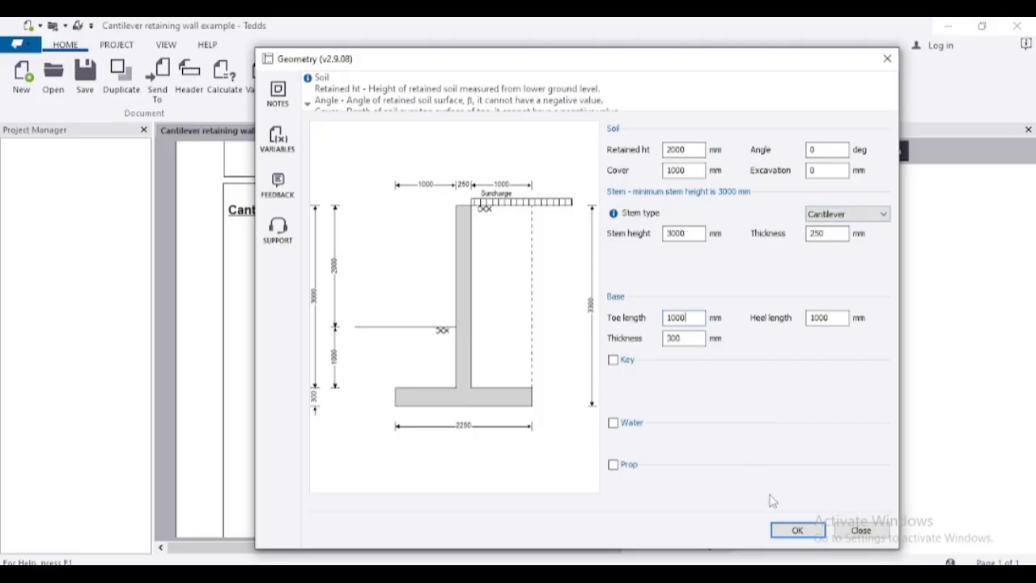
{"action": "left_click", "coordinate": [808, 536]}
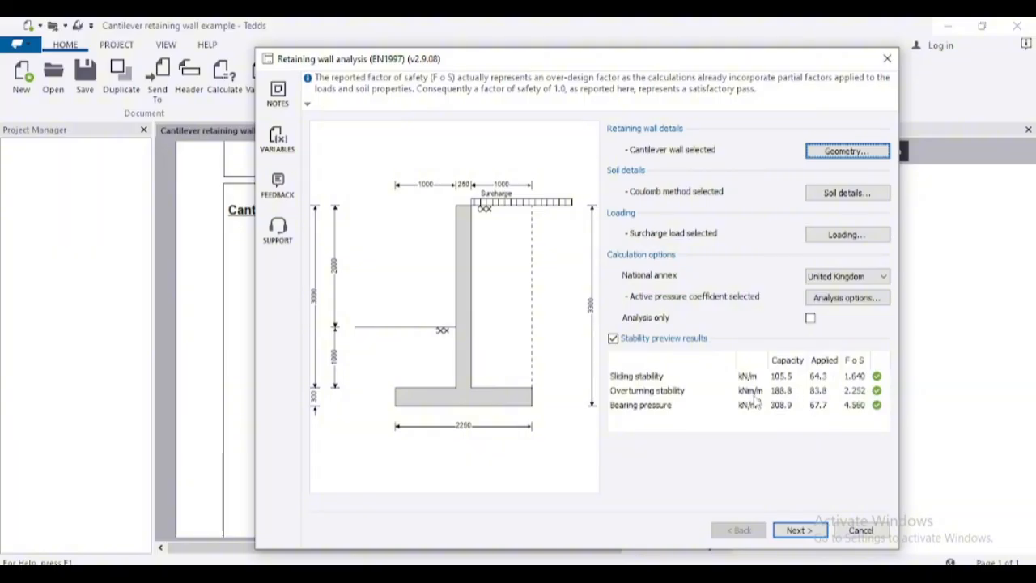
- Try a shorter wall base with both the toe length and the heel length set to 800 mm
{"action": "left_click", "coordinate": [820, 151]}
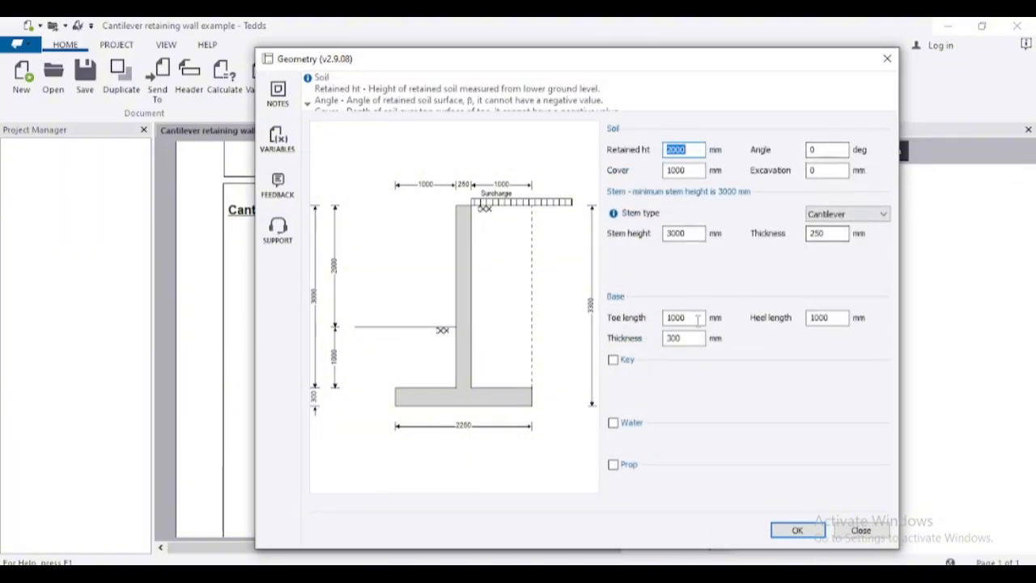
{"action": "left_click", "coordinate": [688, 318]}
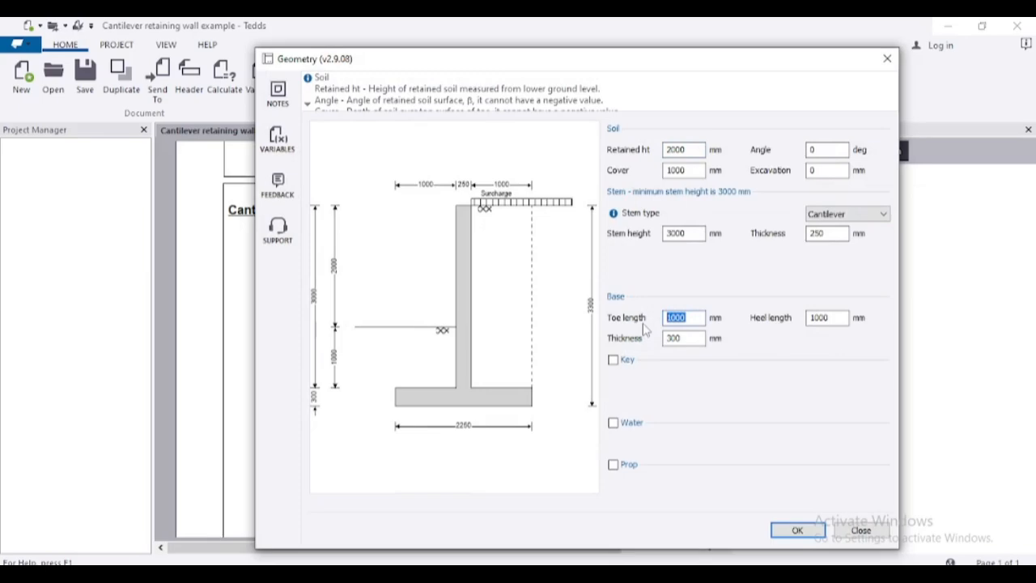
{"action": "type", "text": "8"}
{"action": "left_click", "coordinate": [845, 317]}
{"action": "left_click_drag", "start_coordinate": [841, 318], "coordinate": [807, 318]}
{"action": "type", "text": "800"}
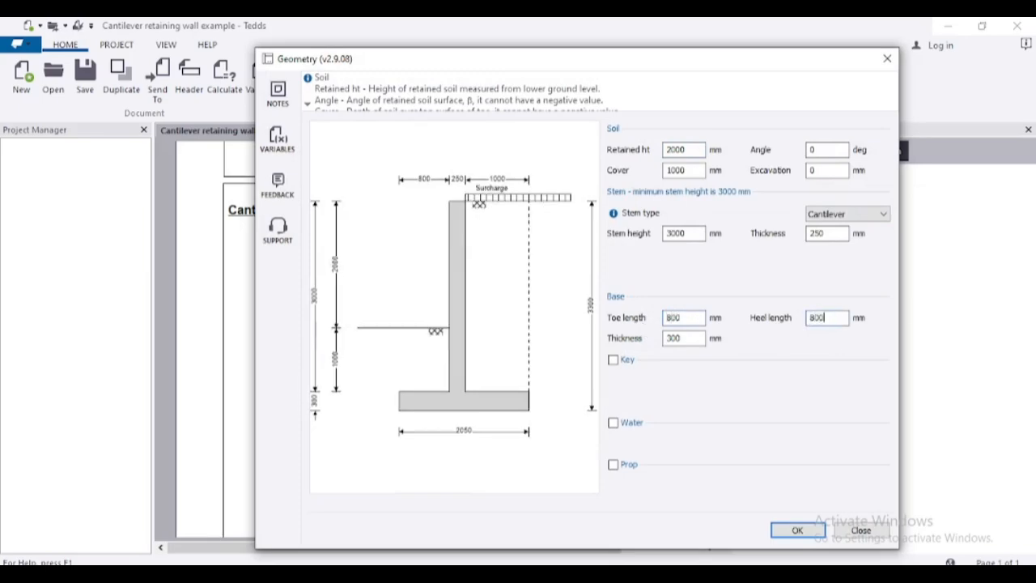
{"action": "left_click", "coordinate": [686, 341]}
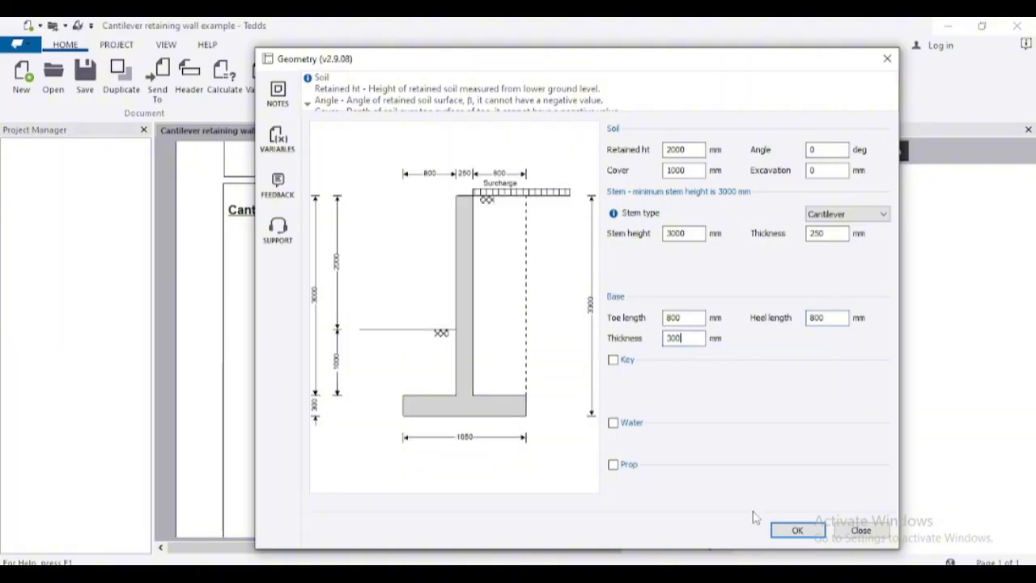
{"action": "left_click", "coordinate": [796, 530]}
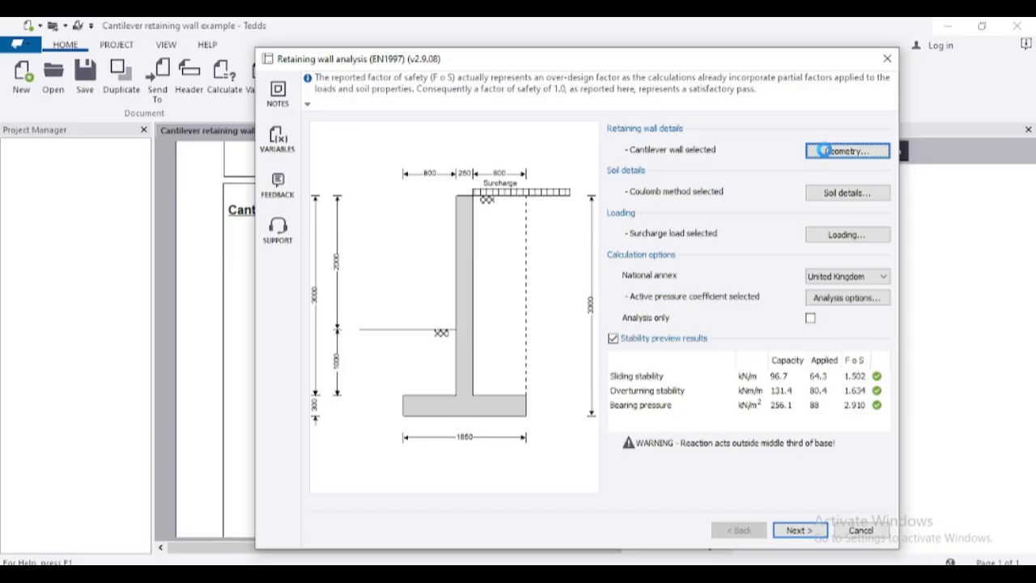
- Set the base's toe and heel lengths back to 1000 mm each and accept the geometry
{"action": "left_click", "coordinate": [826, 153]}
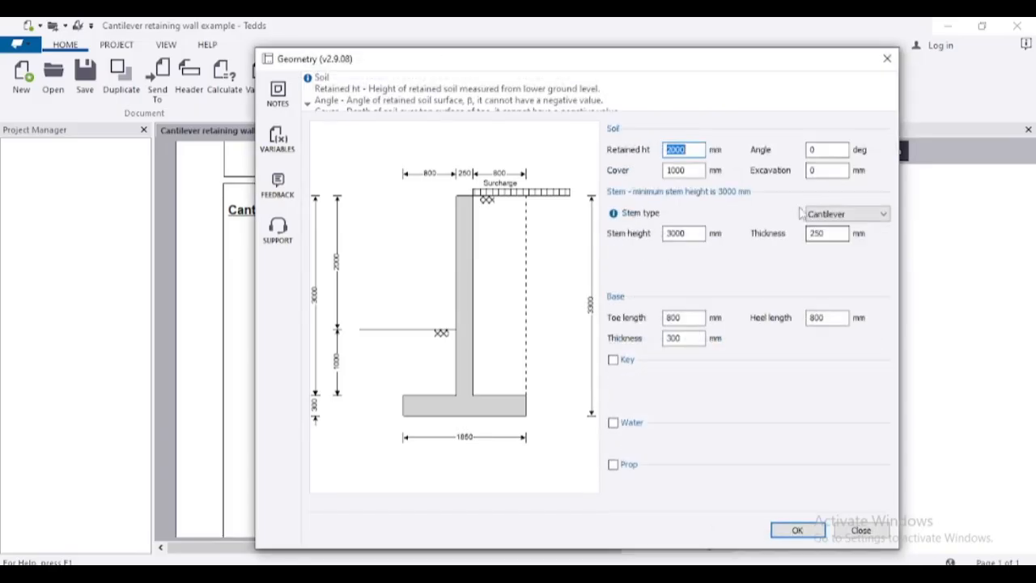
{"action": "left_click", "coordinate": [678, 318]}
{"action": "type", "text": "1"}
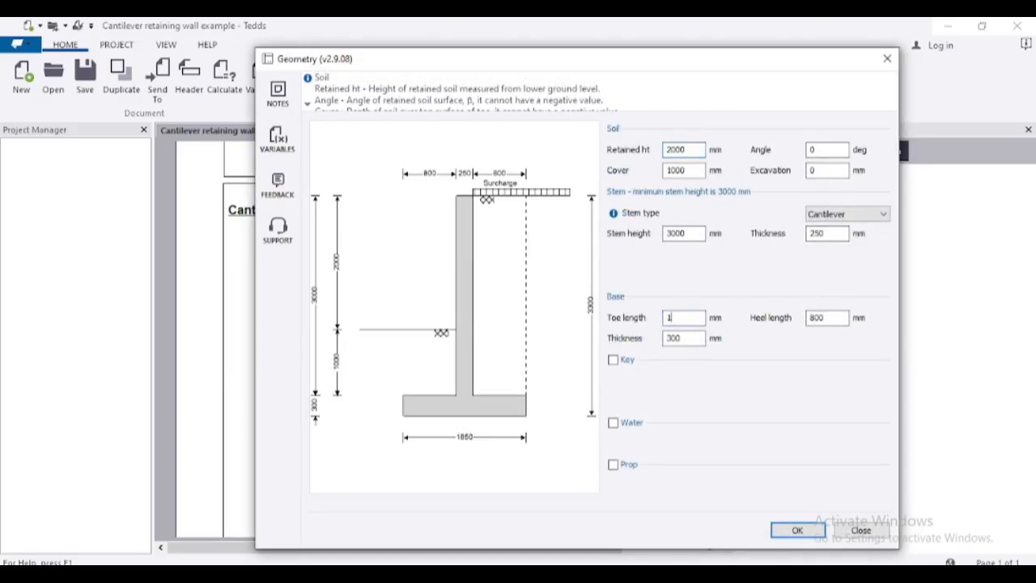
{"action": "type", "text": "000"}
{"action": "left_click", "coordinate": [812, 318]}
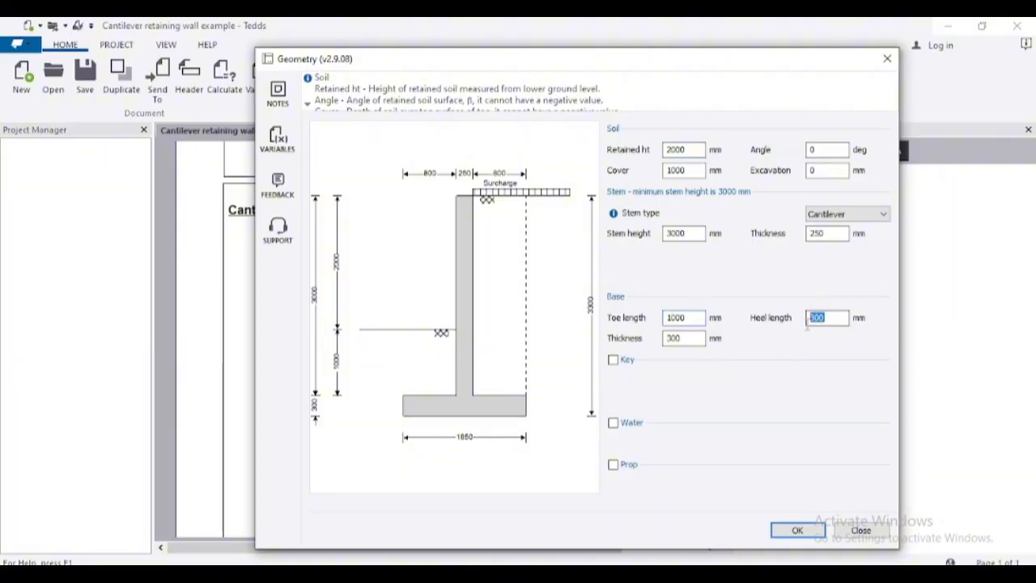
{"action": "type", "text": "1"}
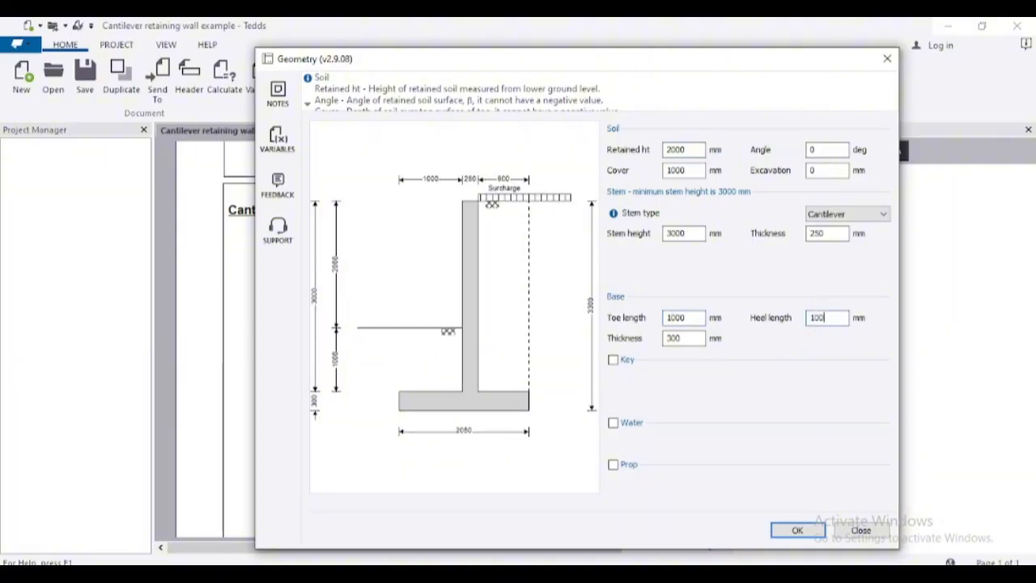
{"action": "type", "text": "000"}
{"action": "left_click", "coordinate": [685, 317]}
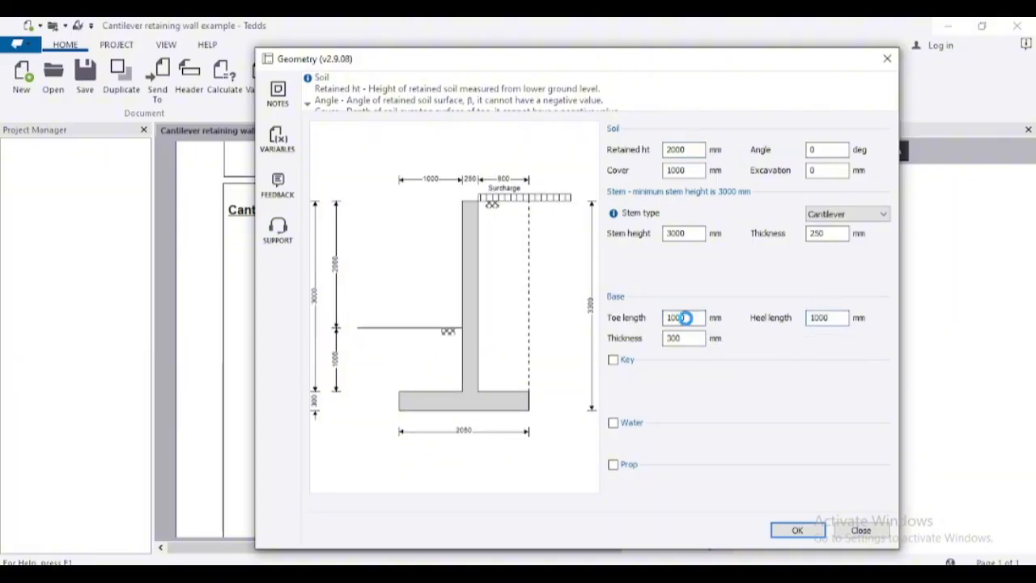
{"action": "left_click", "coordinate": [798, 528]}
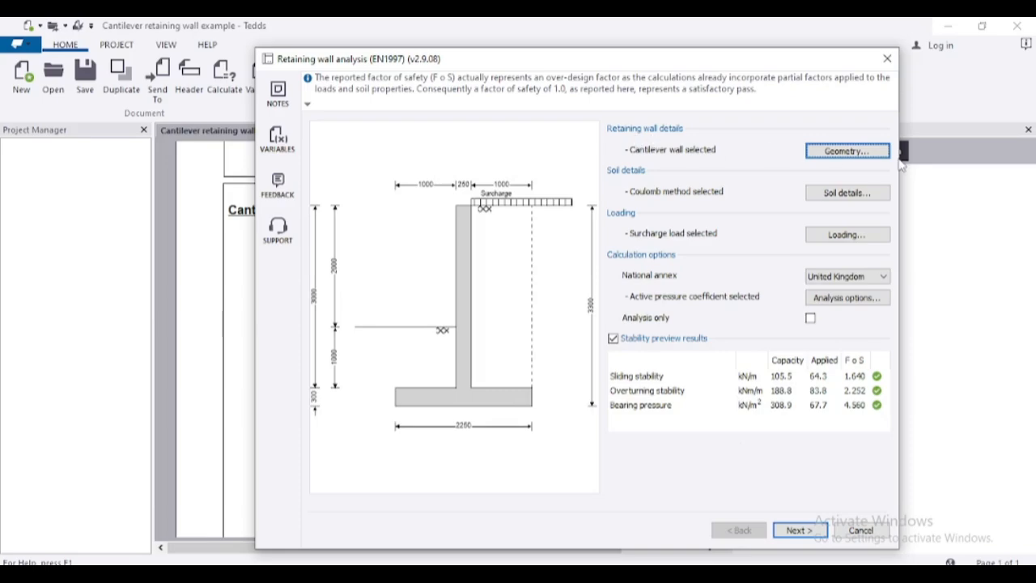
- In the soil details, turn off calculation of net ultimate bearing capacity and set the presumed bearing capacity to 150 kN/m²
{"action": "left_click", "coordinate": [860, 194]}
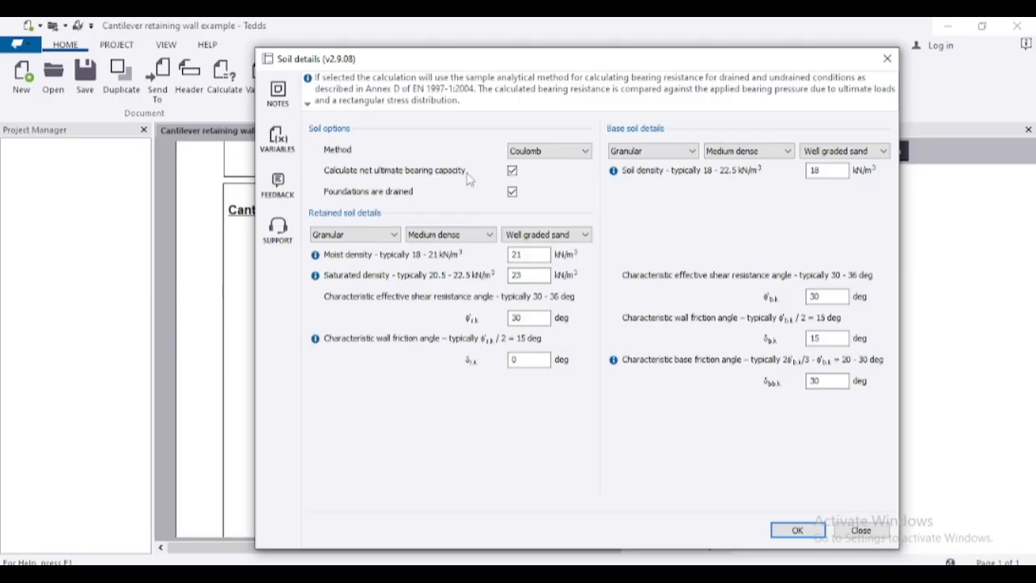
{"action": "left_click", "coordinate": [513, 172]}
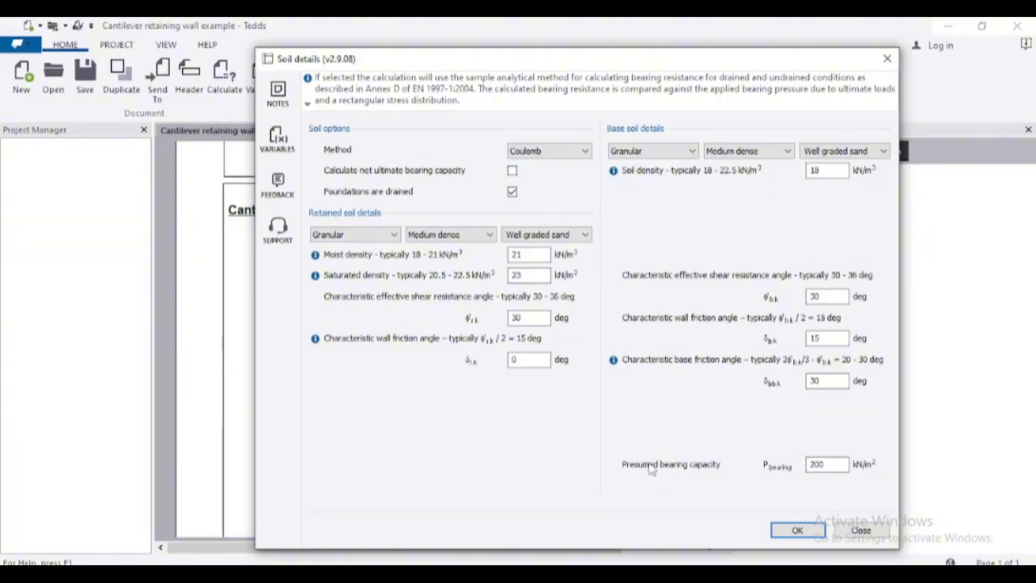
{"action": "double_click", "coordinate": [813, 464]}
{"action": "type", "text": "150"}
{"action": "left_click", "coordinate": [824, 380]}
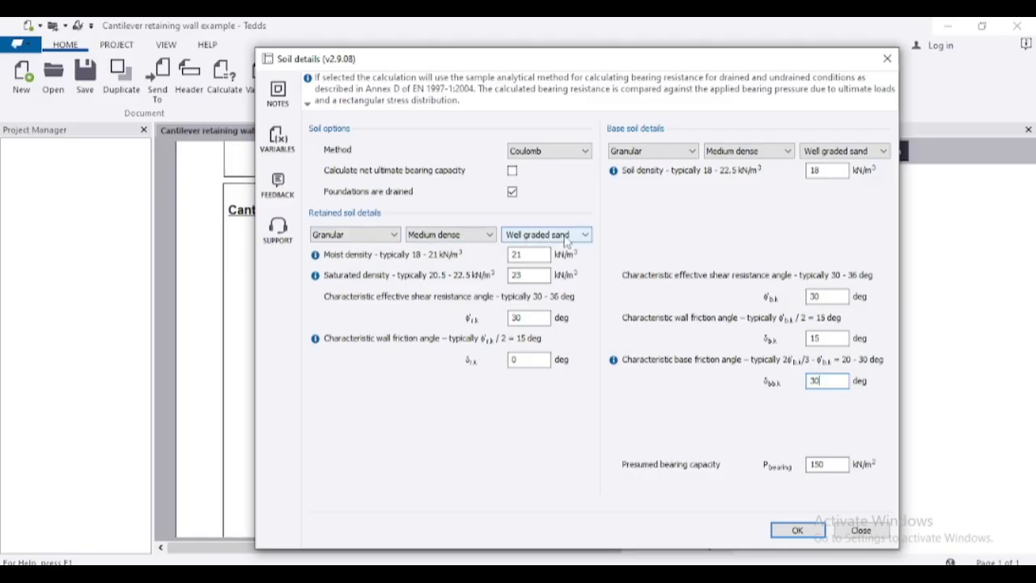
- Change the retained soil type to Cohesive
{"action": "left_click", "coordinate": [384, 239]}
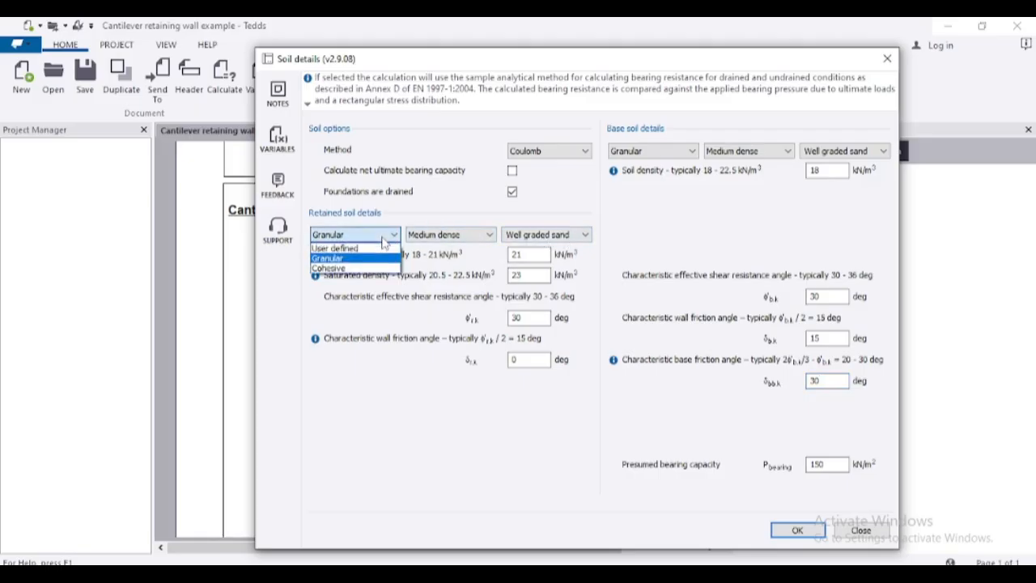
{"action": "left_click", "coordinate": [344, 268]}
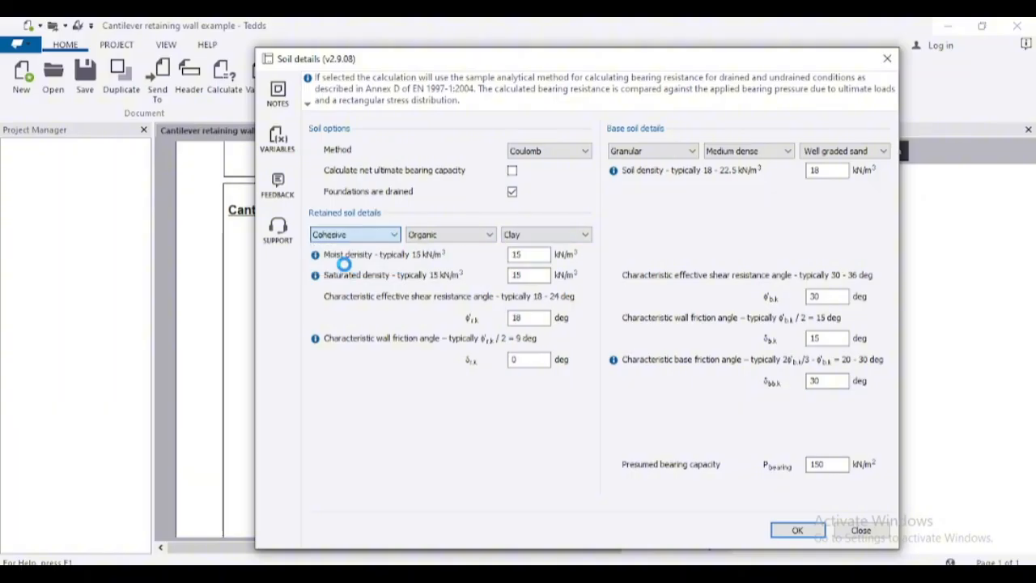
{"action": "left_click", "coordinate": [469, 242]}
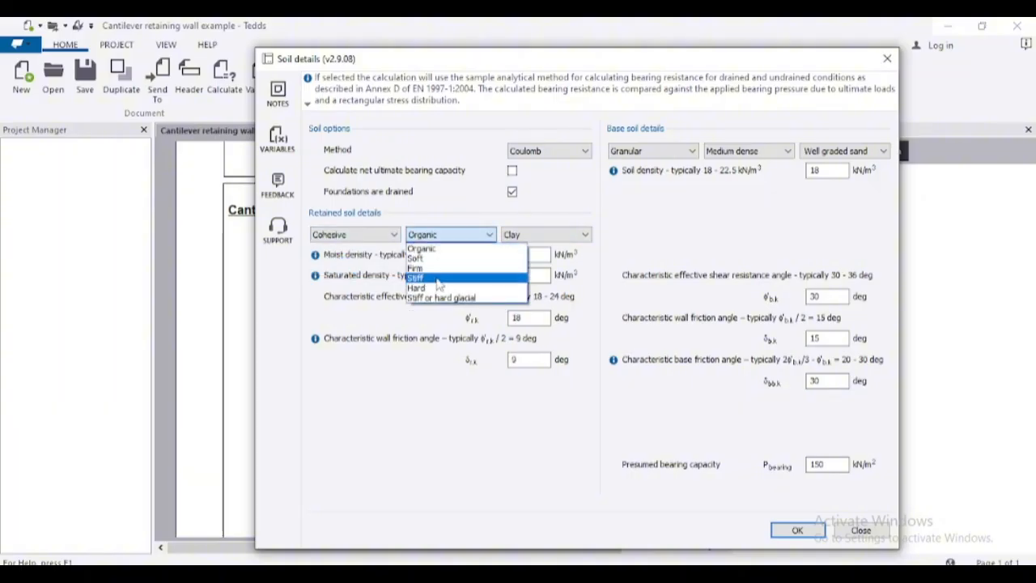
{"action": "left_click", "coordinate": [535, 235]}
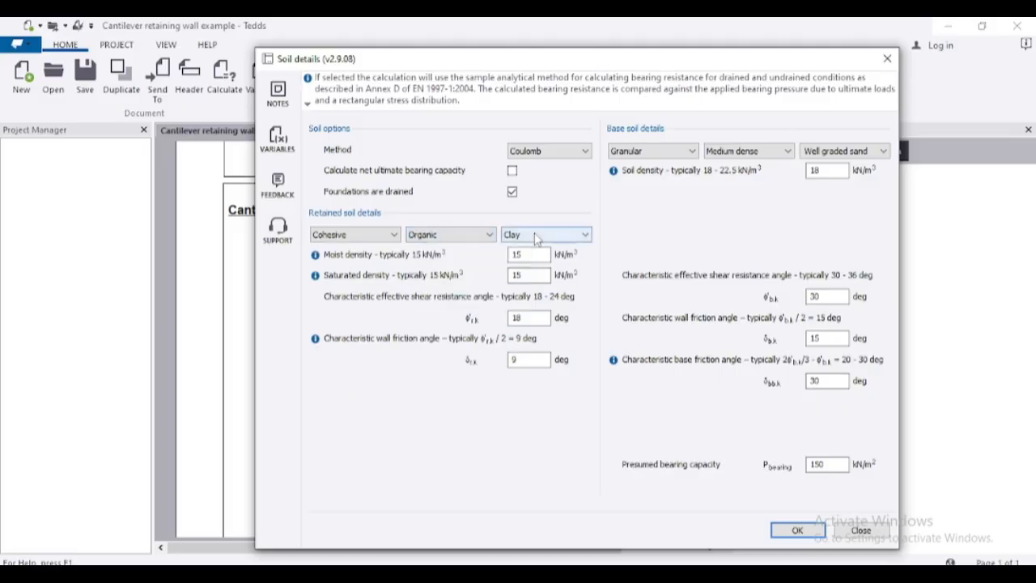
{"action": "left_click", "coordinate": [536, 236]}
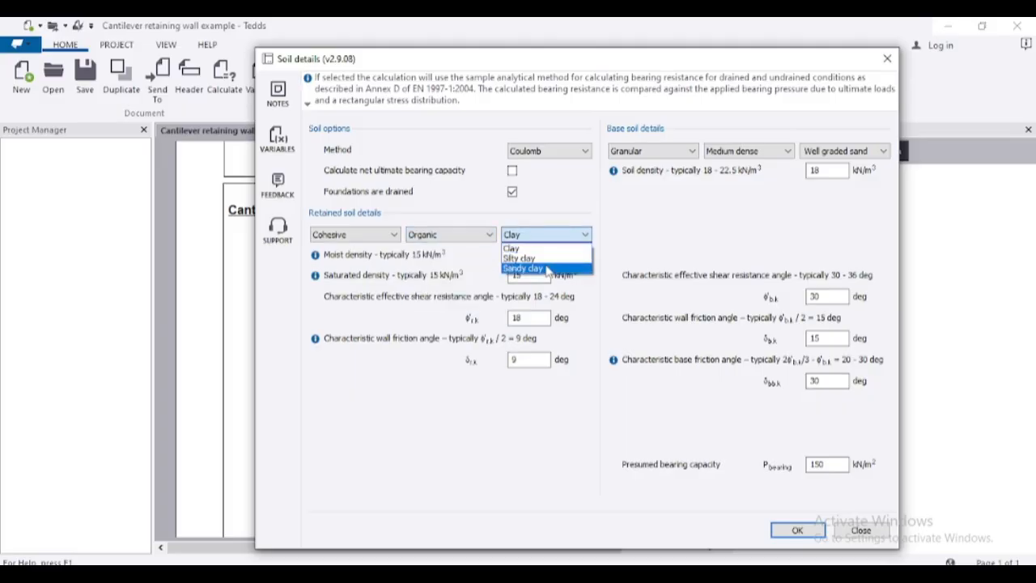
- Change the retained soil type to Granular and accept the soil details
{"action": "left_click", "coordinate": [371, 246]}
{"action": "left_click", "coordinate": [369, 241]}
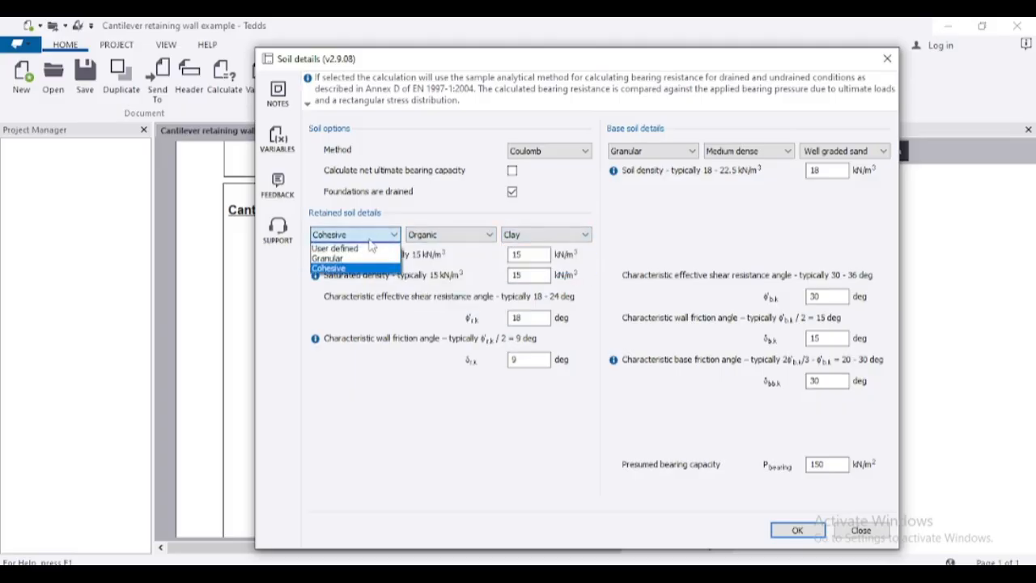
{"action": "left_click", "coordinate": [366, 256]}
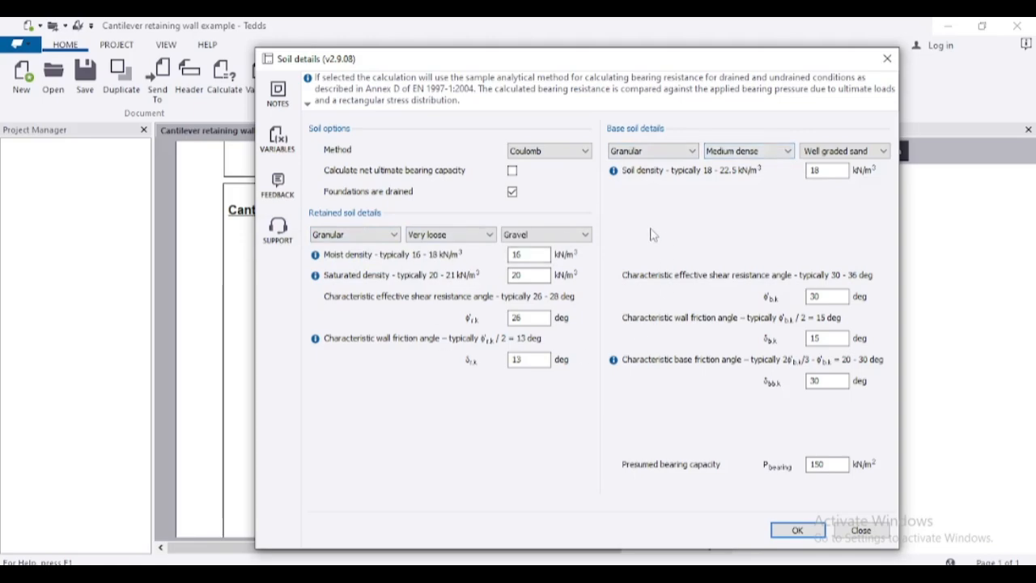
{"action": "left_click", "coordinate": [777, 529]}
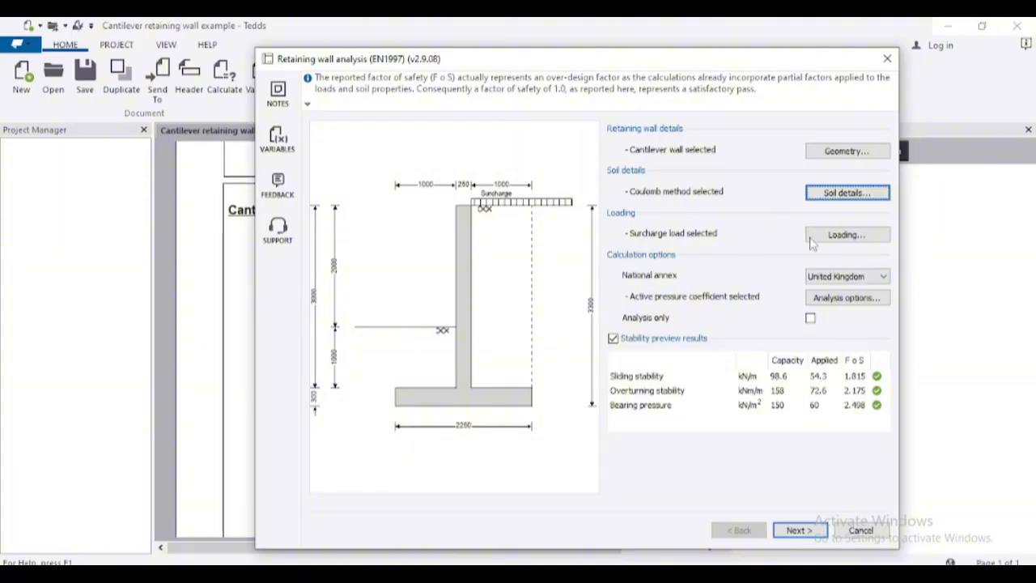
- Set the permanent surcharge load to 3 kN/m² and the variable surcharge load to 5 kN/m², and accept the loading
{"action": "left_click", "coordinate": [846, 237]}
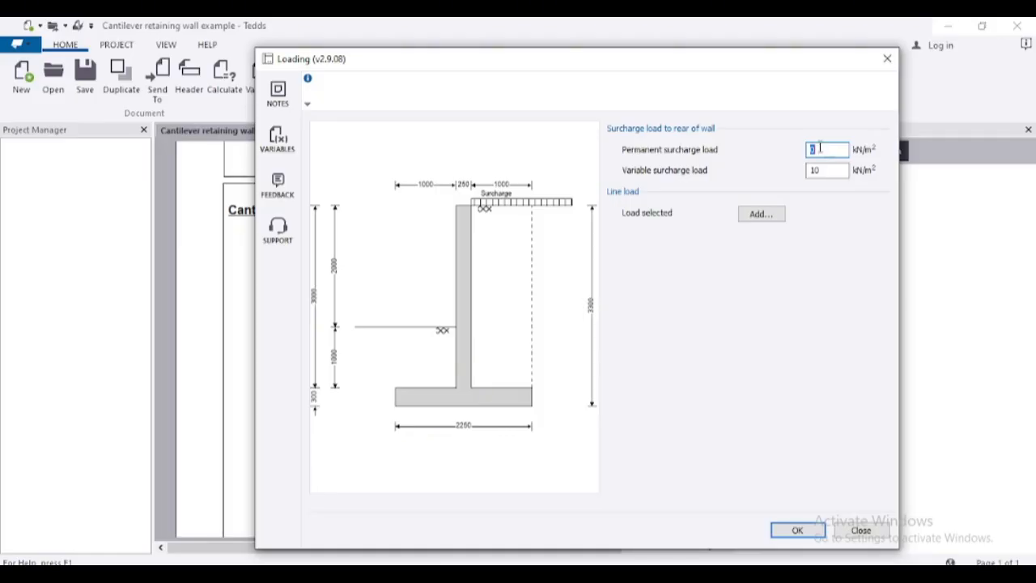
{"action": "type", "text": "3"}
{"action": "left_click", "coordinate": [826, 170]}
{"action": "double_click", "coordinate": [826, 170]}
{"action": "type", "text": "5"}
{"action": "left_click", "coordinate": [824, 148]}
{"action": "left_click", "coordinate": [819, 170]}
{"action": "left_click", "coordinate": [797, 530]}
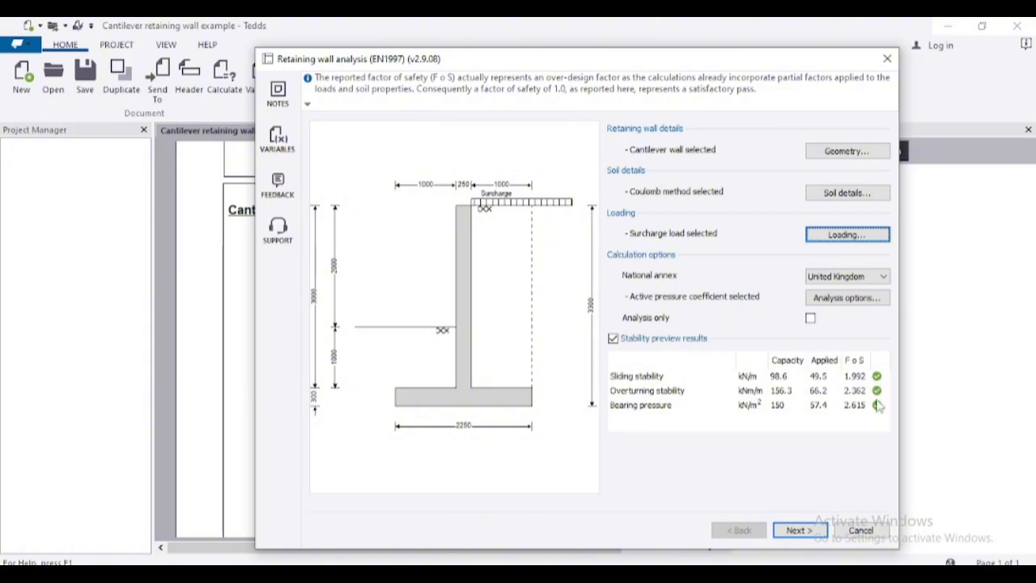
- Continue to the retaining wall design stage and choose Reinforced concrete as the stem construction
{"action": "left_click", "coordinate": [815, 530]}
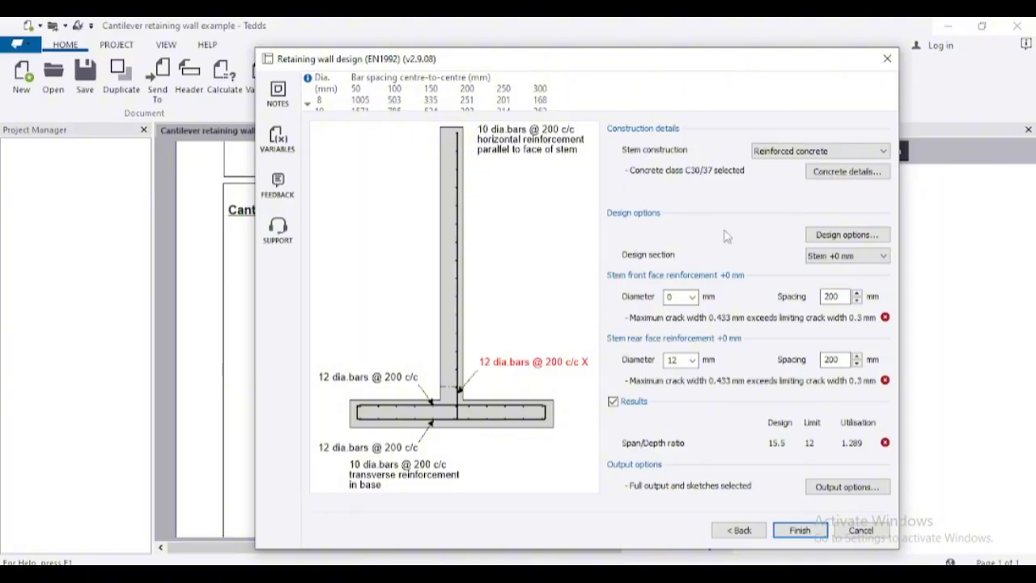
{"action": "left_click", "coordinate": [815, 153]}
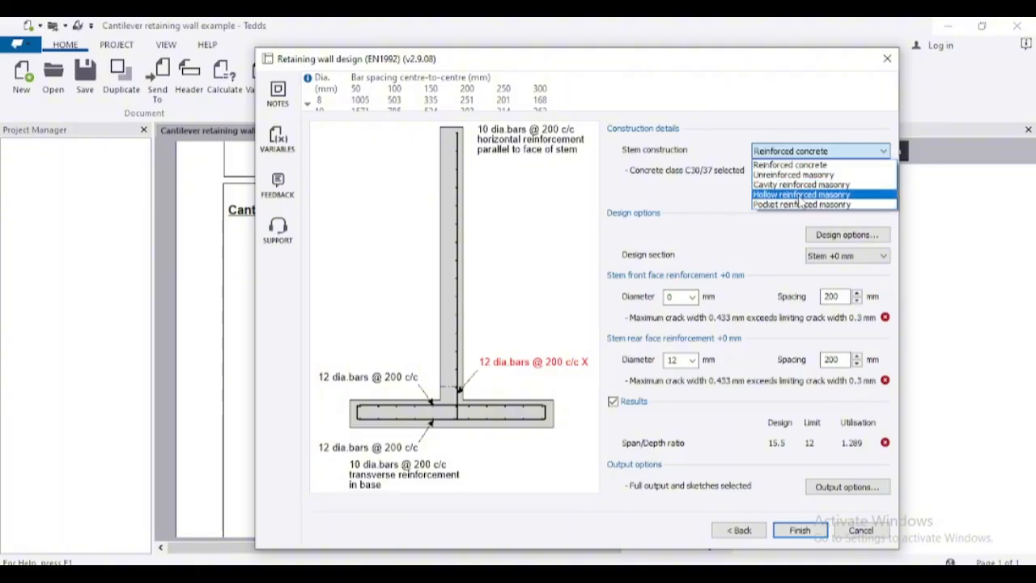
{"action": "left_click", "coordinate": [796, 165]}
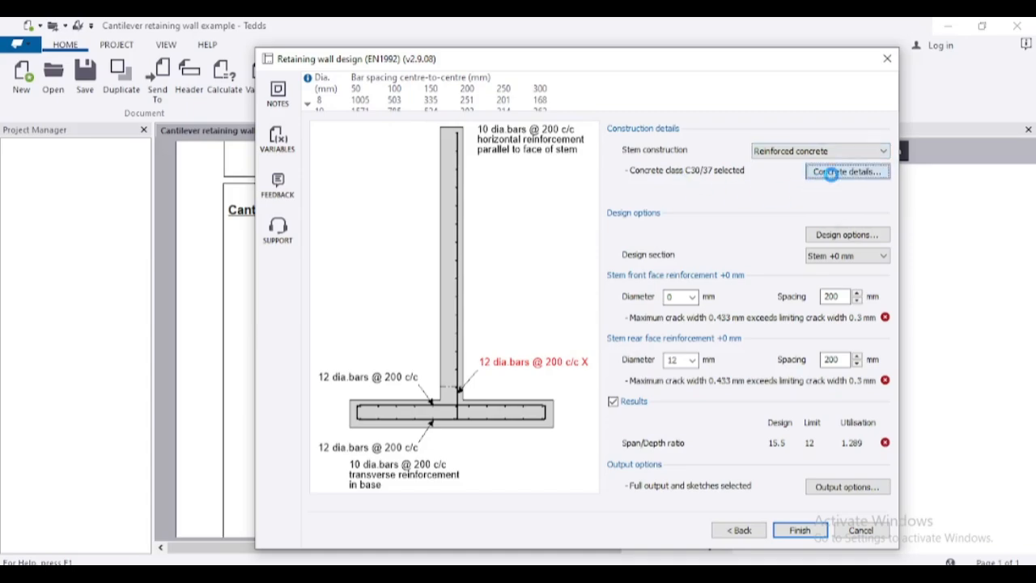
- In the concrete details, set the concrete class to C20/25 and the reinforcement yield strength to 410 N/mm²
{"action": "left_click", "coordinate": [831, 174]}
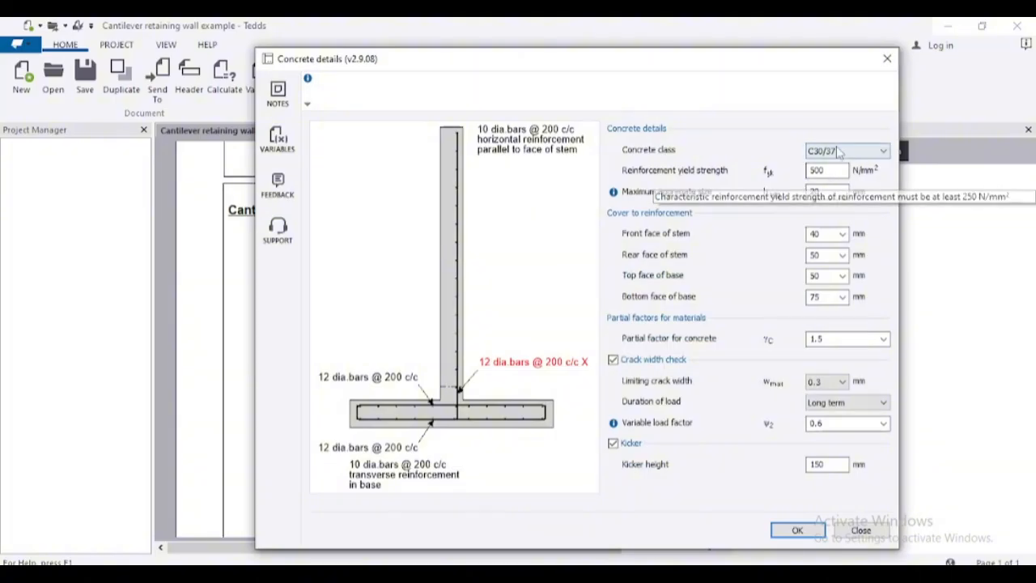
{"action": "left_click", "coordinate": [876, 151]}
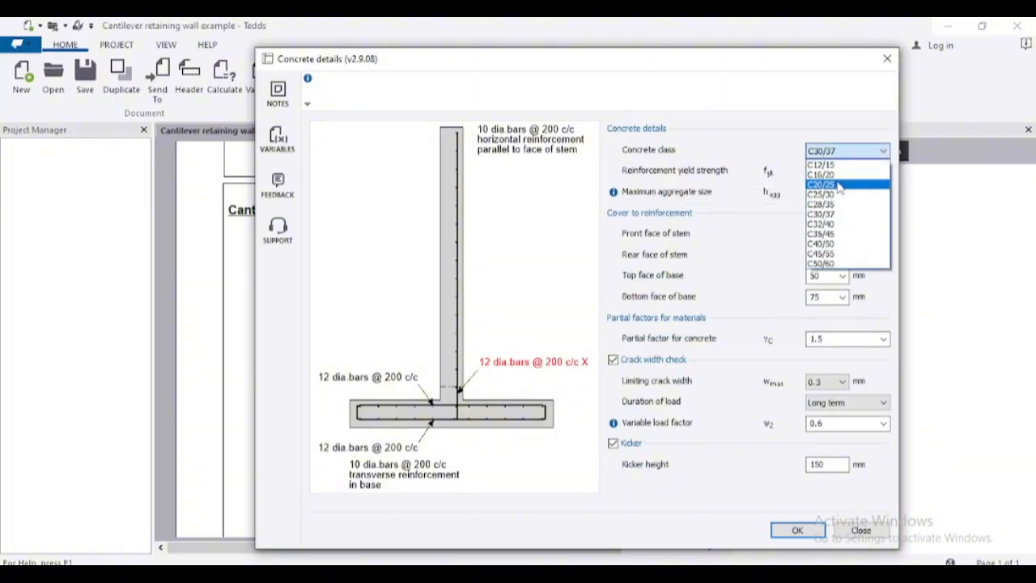
{"action": "left_click", "coordinate": [838, 184]}
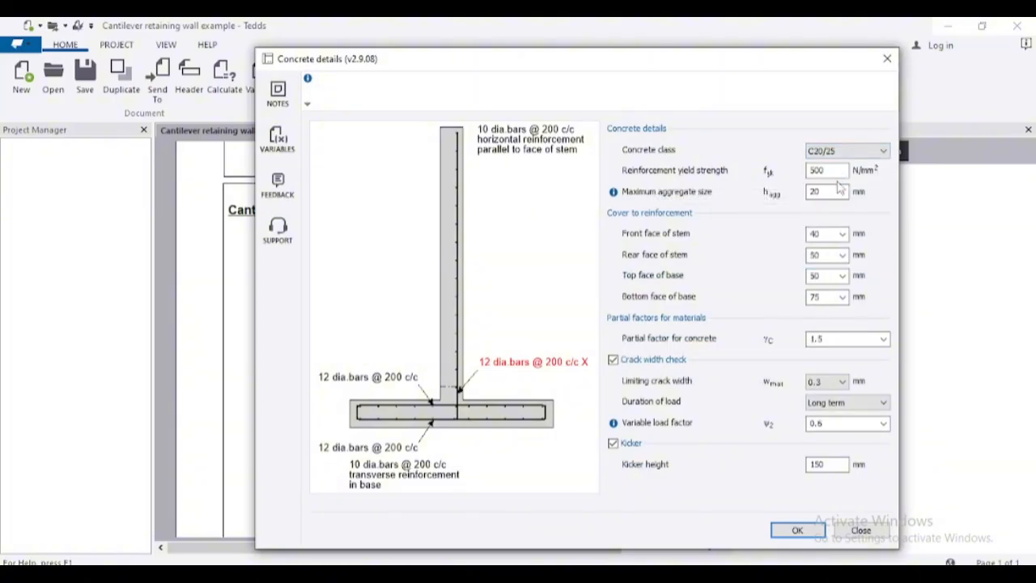
{"action": "left_click_drag", "start_coordinate": [829, 170], "coordinate": [805, 180]}
{"action": "type", "text": "410"}
- Set the reinforcement cover at the front face of the stem to 50 mm and accept the concrete details
{"action": "left_click", "coordinate": [831, 191]}
{"action": "double_click", "coordinate": [815, 233]}
{"action": "type", "text": "5"}
{"action": "double_click", "coordinate": [830, 254]}
{"action": "left_click", "coordinate": [842, 383]}
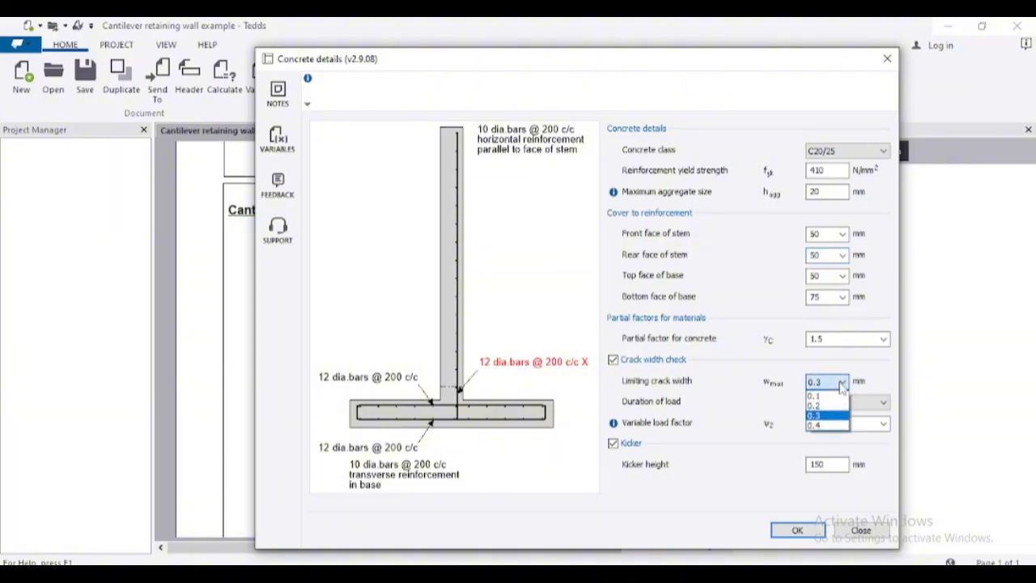
{"action": "left_click", "coordinate": [840, 384]}
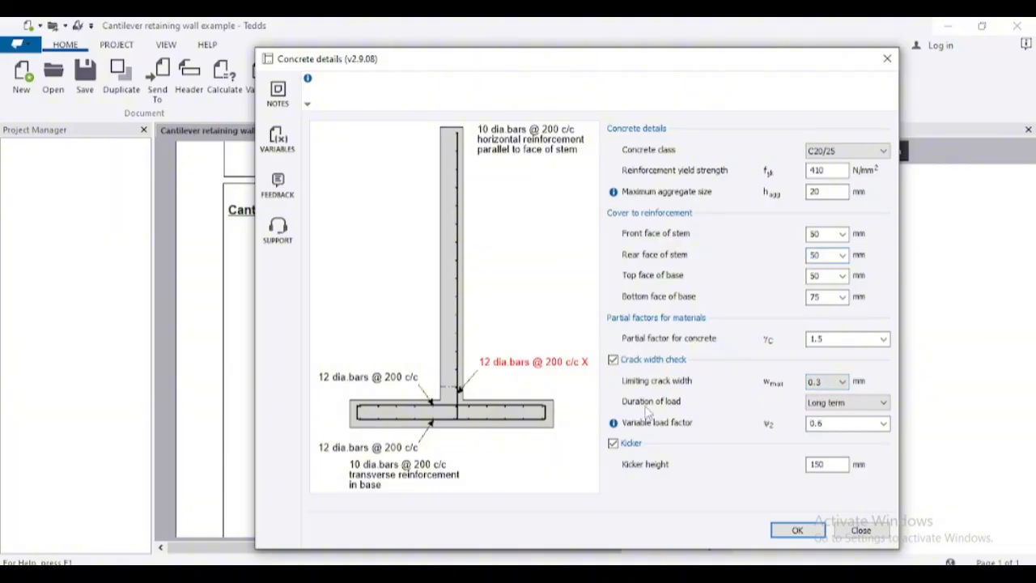
{"action": "left_click", "coordinate": [812, 404]}
{"action": "left_click", "coordinate": [812, 410]}
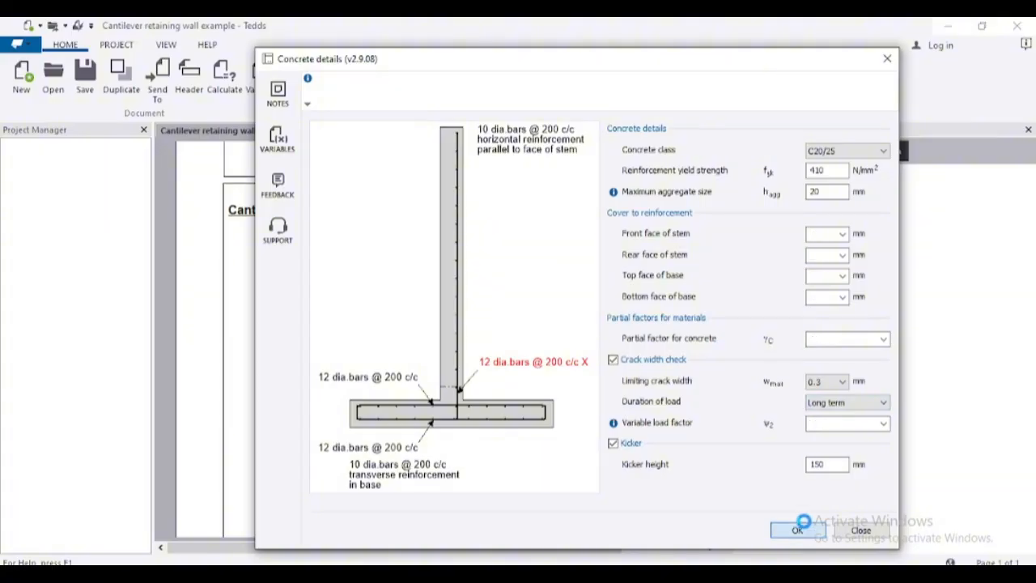
{"action": "left_click", "coordinate": [798, 529]}
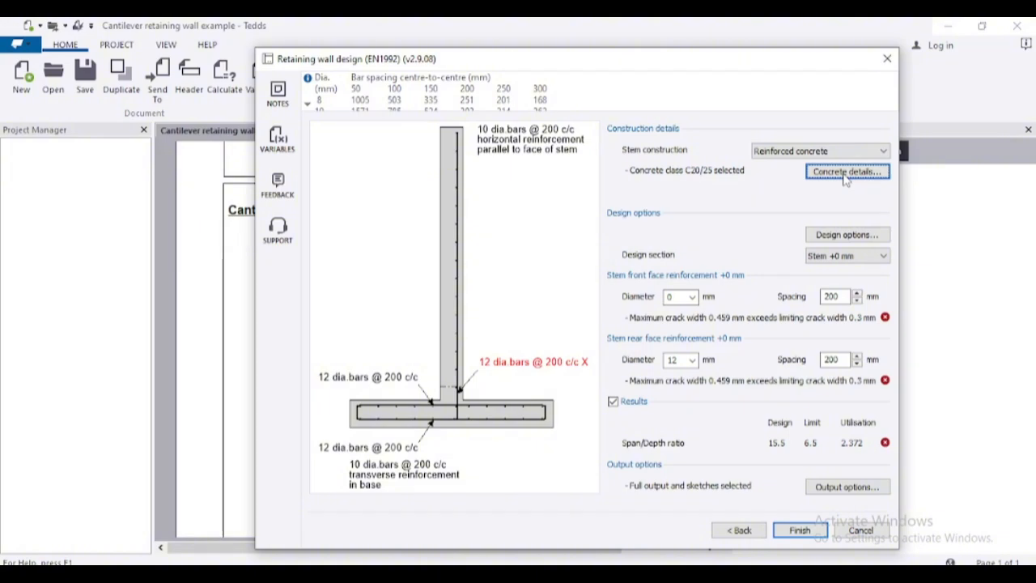
- Set the stem front face bar diameter to 10 mm and the stem rear face bar spacing to 150 mm
{"action": "left_click", "coordinate": [692, 298]}
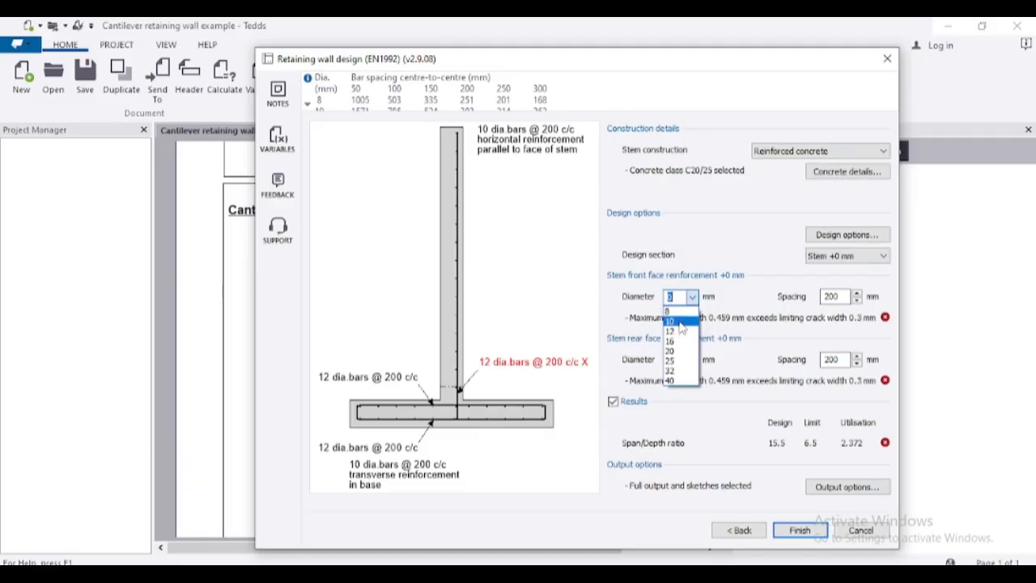
{"action": "left_click", "coordinate": [676, 316]}
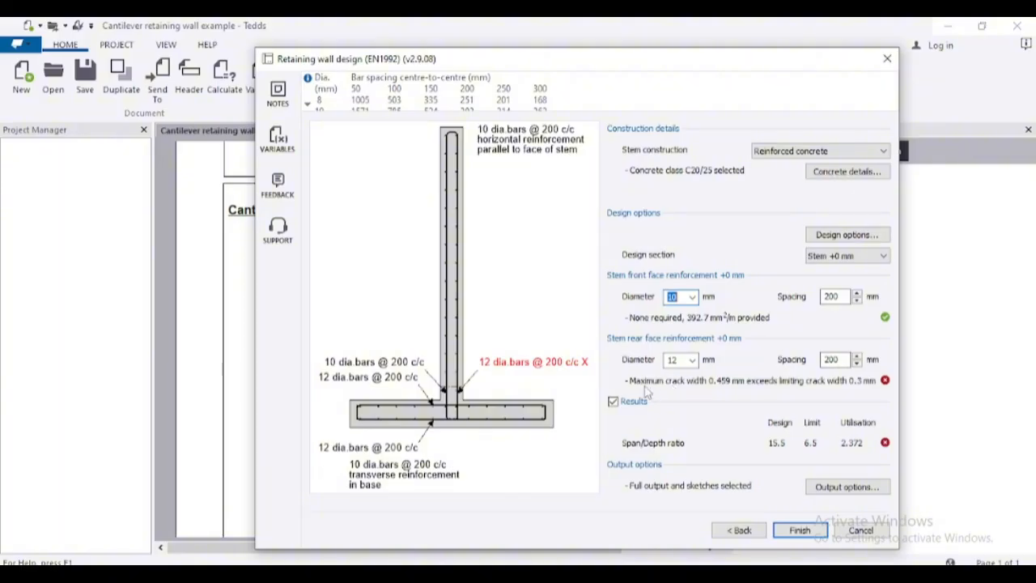
{"action": "double_click", "coordinate": [832, 359]}
{"action": "type", "text": "1590"}
{"action": "key", "text": "BackSpace"}
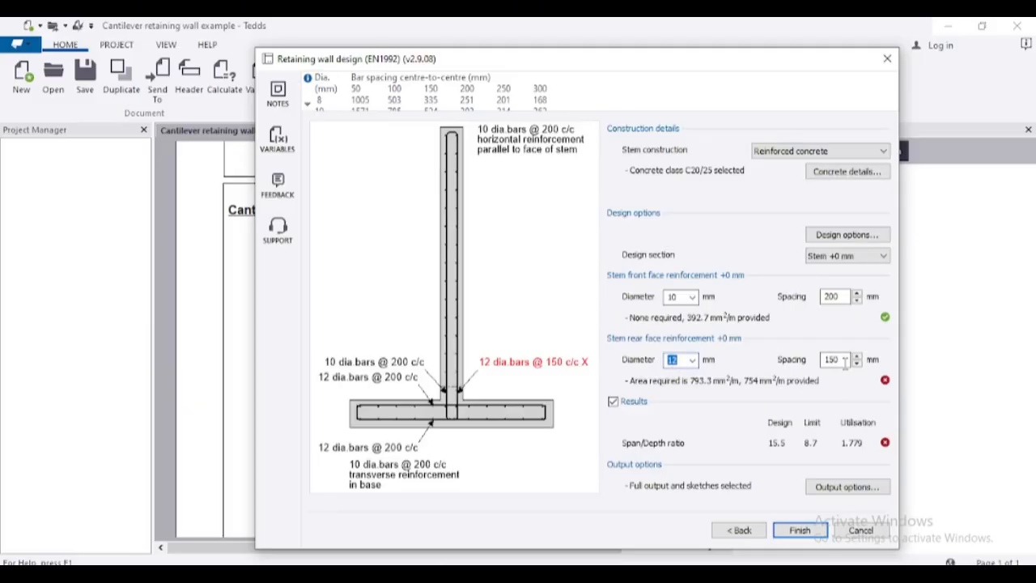
- Try 16 mm bars at 200 mm spacing for the stem rear face reinforcement
{"action": "left_click", "coordinate": [688, 360]}
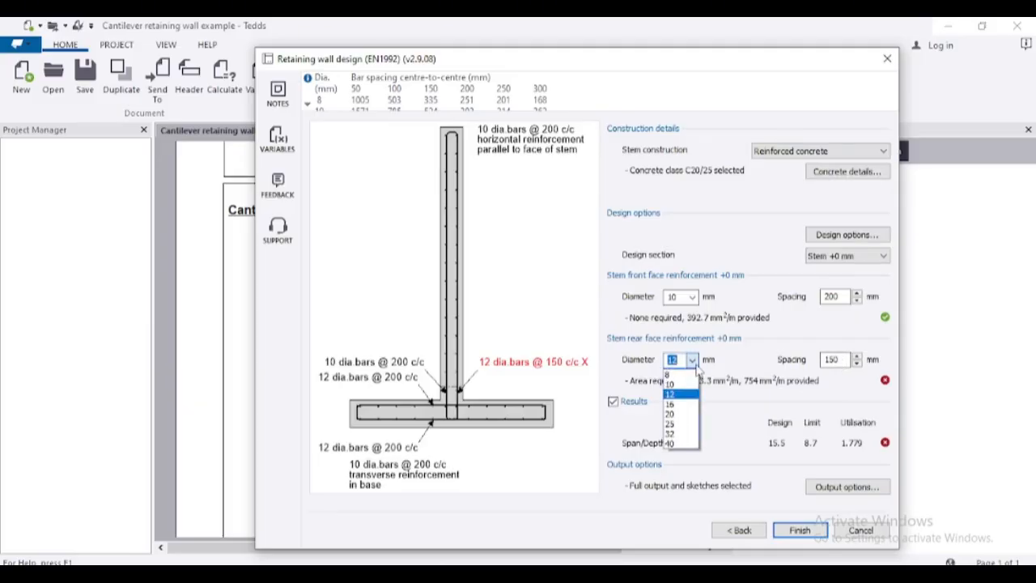
{"action": "left_click", "coordinate": [675, 403]}
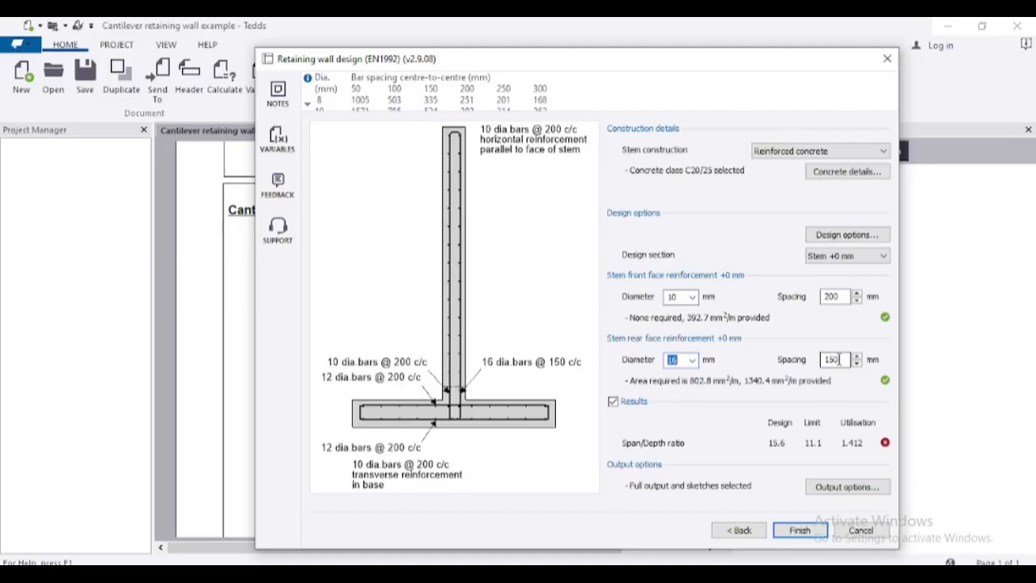
{"action": "double_click", "coordinate": [842, 359]}
{"action": "type", "text": "200"}
{"action": "left_click", "coordinate": [677, 361]}
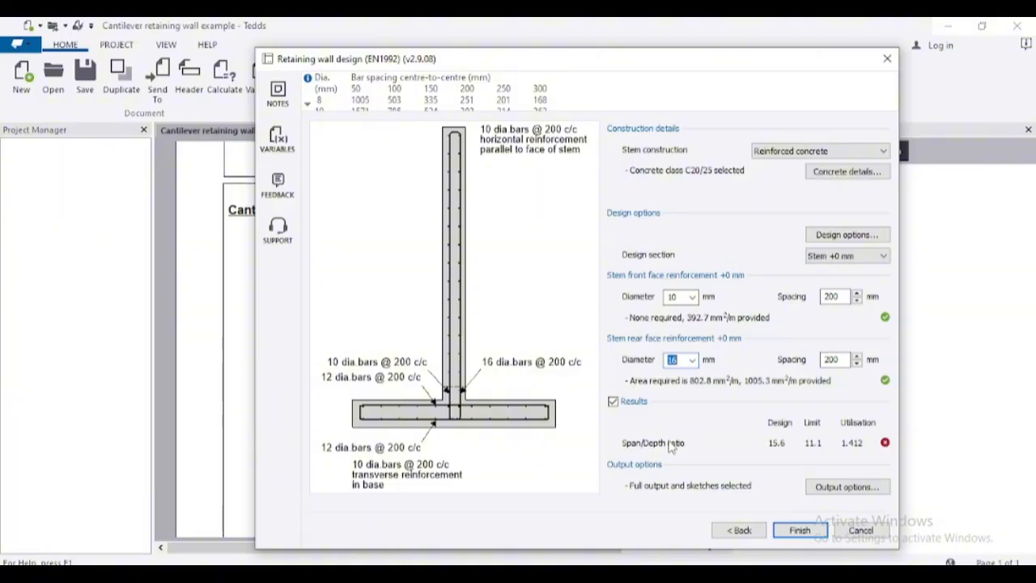
- Go back to the wall geometry, set the stem thickness to 300 mm, and return to the reinforcement design
{"action": "left_click", "coordinate": [739, 530]}
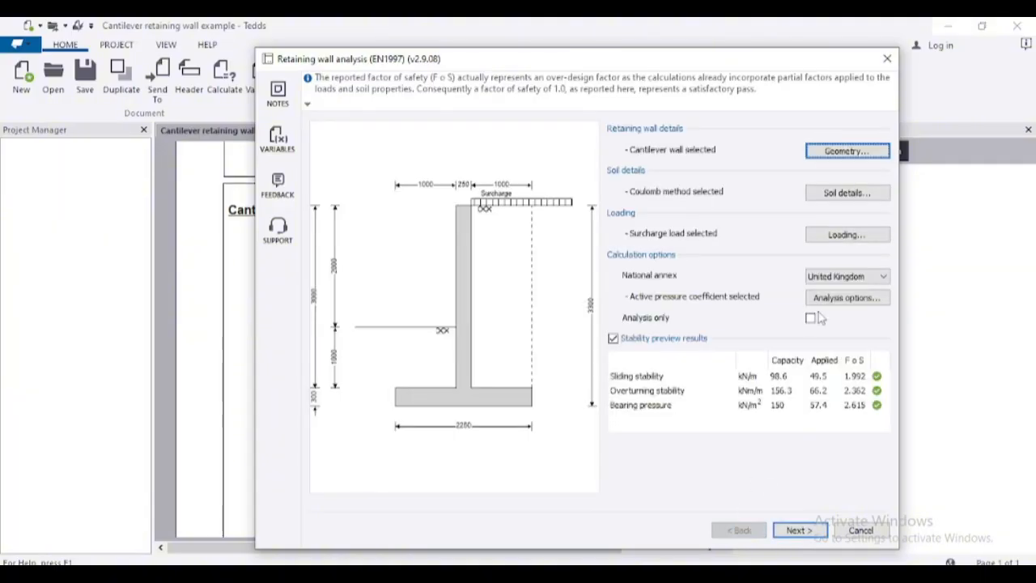
{"action": "left_click", "coordinate": [844, 152]}
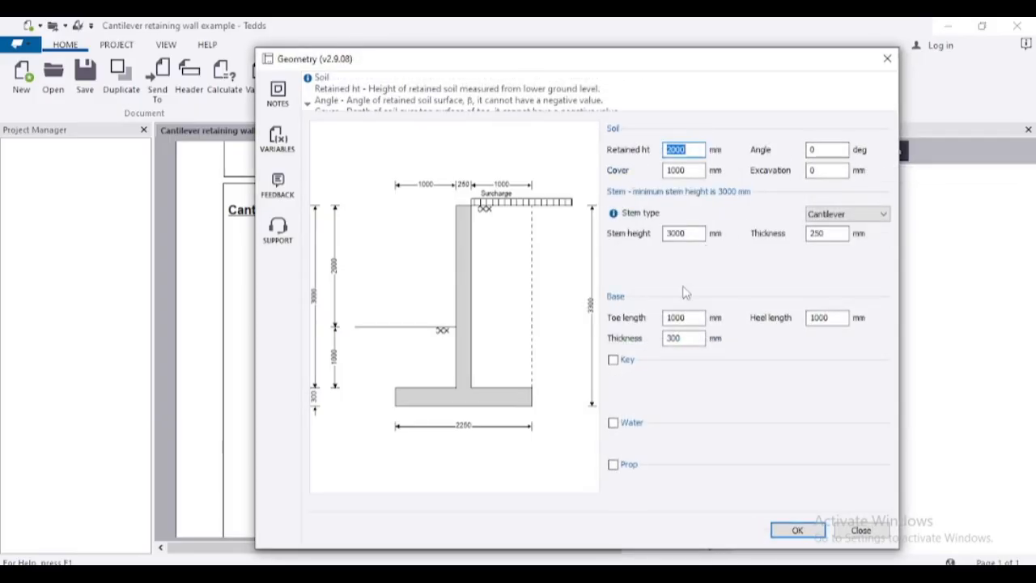
{"action": "double_click", "coordinate": [812, 235]}
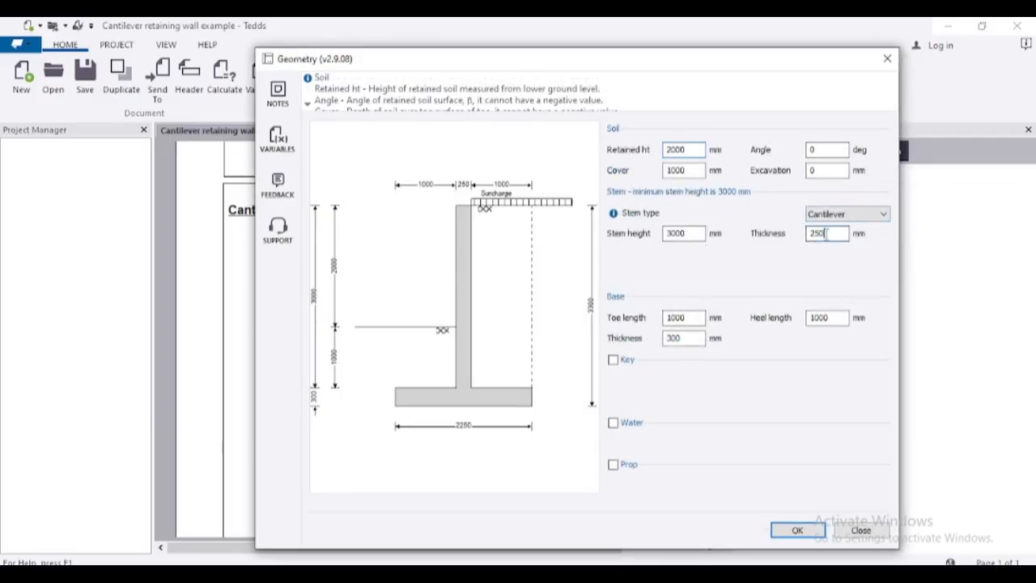
{"action": "type", "text": "300"}
{"action": "left_click", "coordinate": [684, 234]}
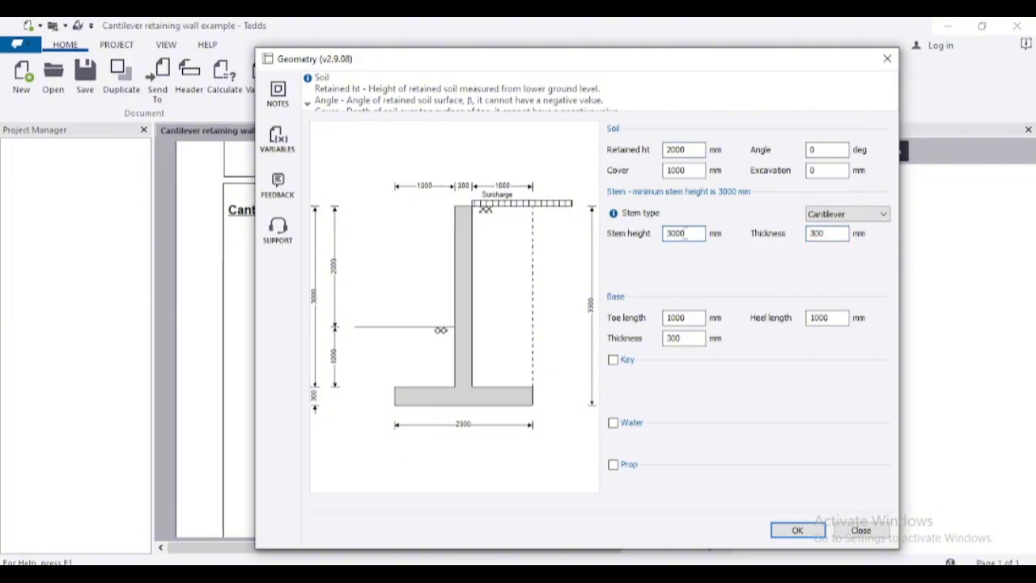
{"action": "left_click", "coordinate": [797, 530]}
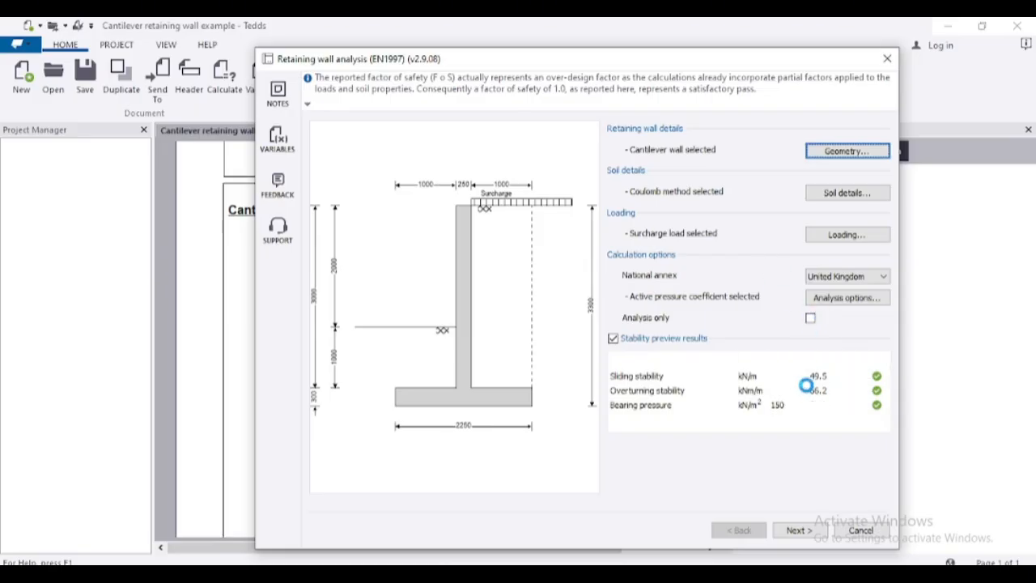
{"action": "left_click", "coordinate": [795, 531]}
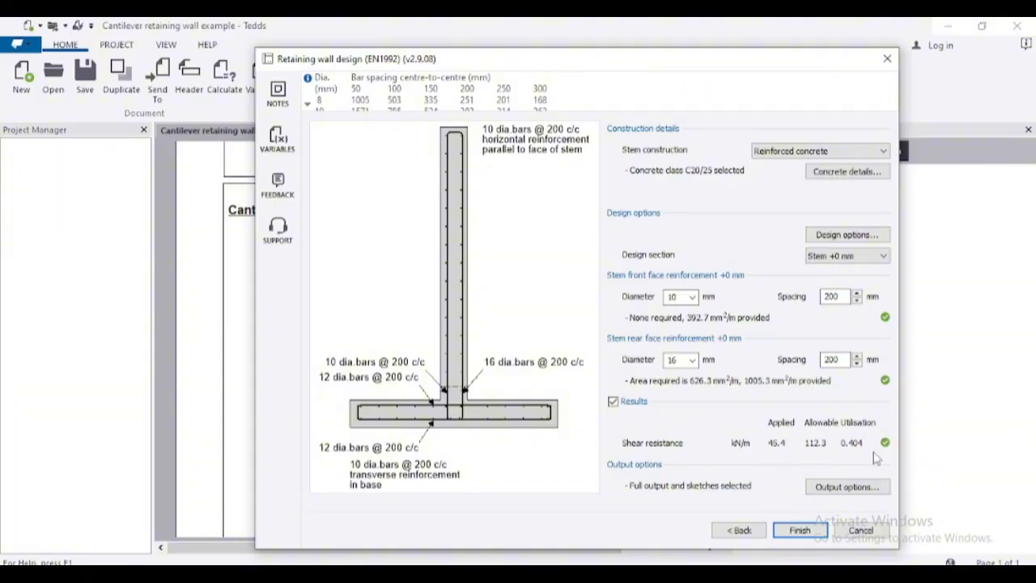
- Set the stem rear face reinforcement to 12 mm bars at 150 mm spacing
{"action": "left_click", "coordinate": [692, 360]}
{"action": "left_click", "coordinate": [672, 394]}
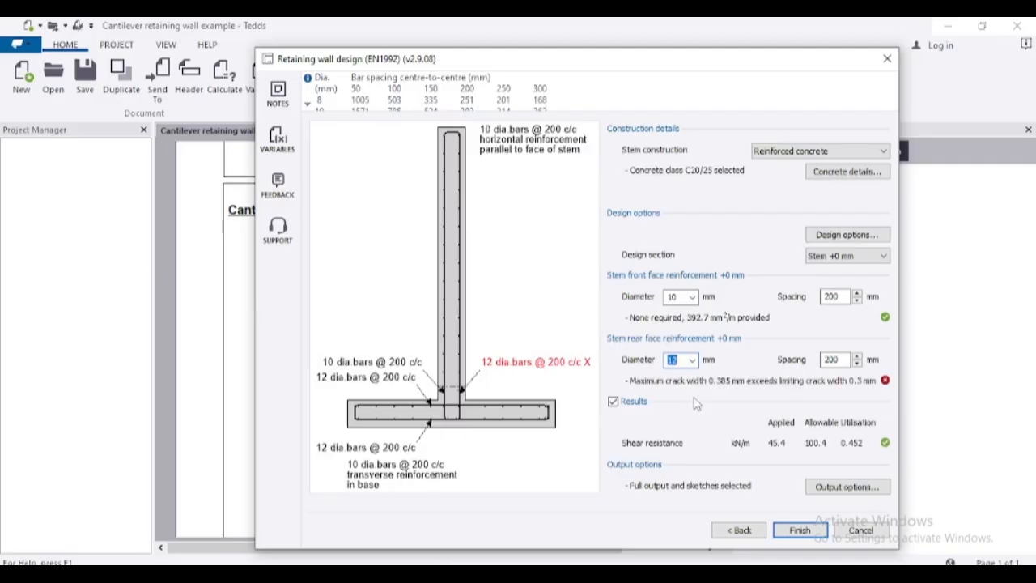
{"action": "double_click", "coordinate": [823, 361]}
{"action": "type", "text": "150"}
{"action": "left_click", "coordinate": [675, 361]}
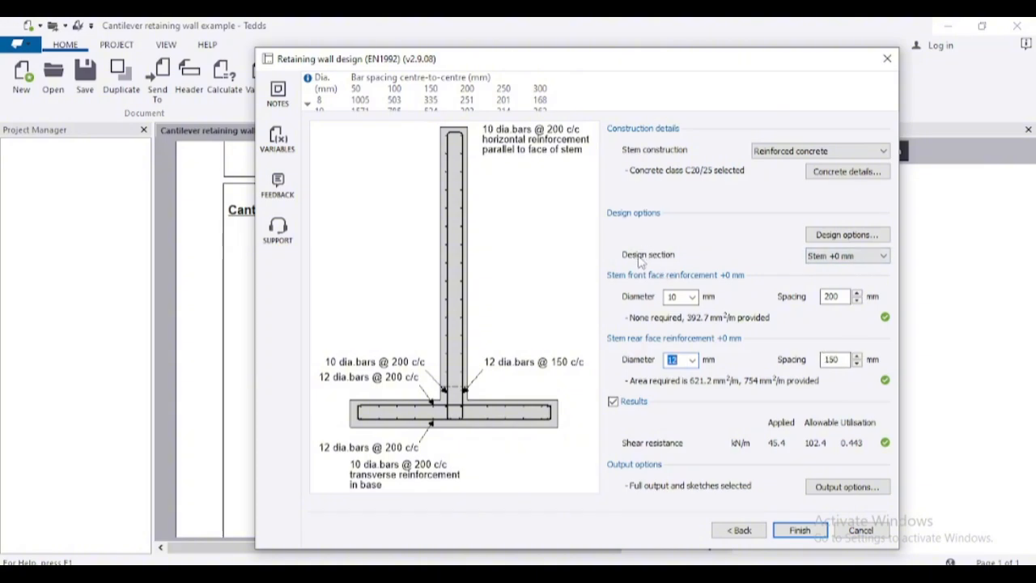
- Check the base and transverse reinforcement design sections, then finish the retaining wall design to generate the calculation report
{"action": "left_click", "coordinate": [847, 258]}
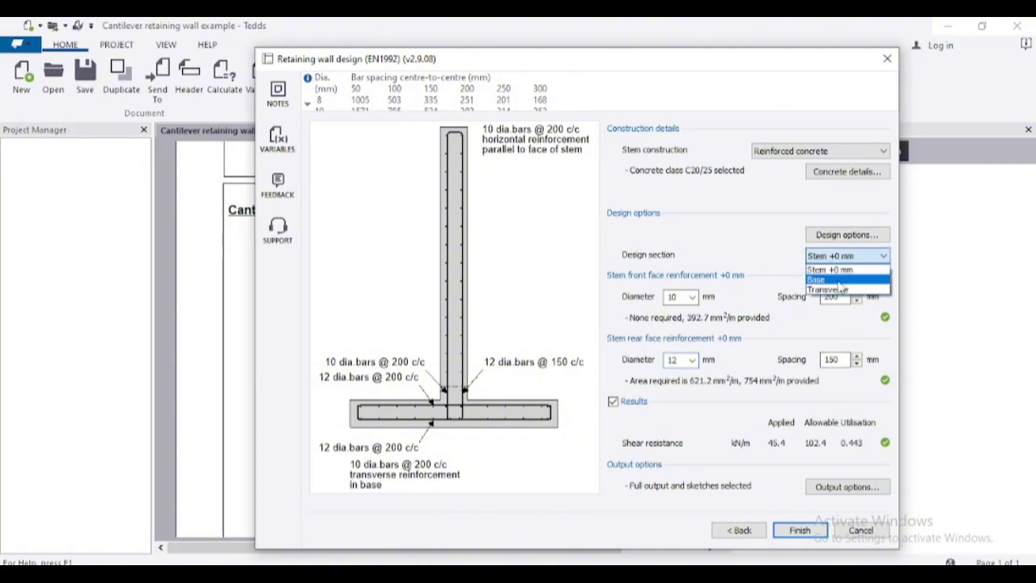
{"action": "left_click", "coordinate": [837, 279]}
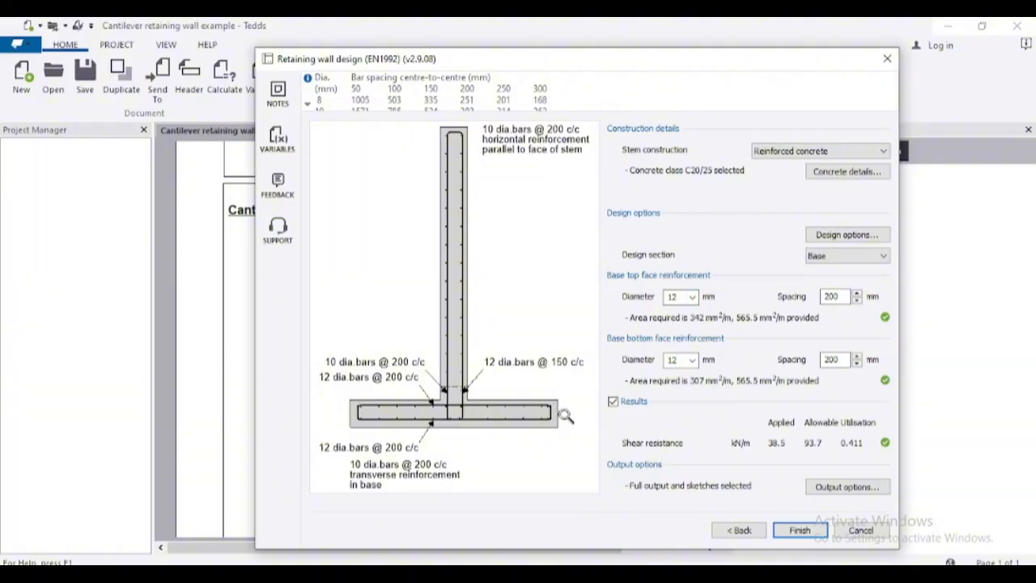
{"action": "left_click", "coordinate": [877, 257]}
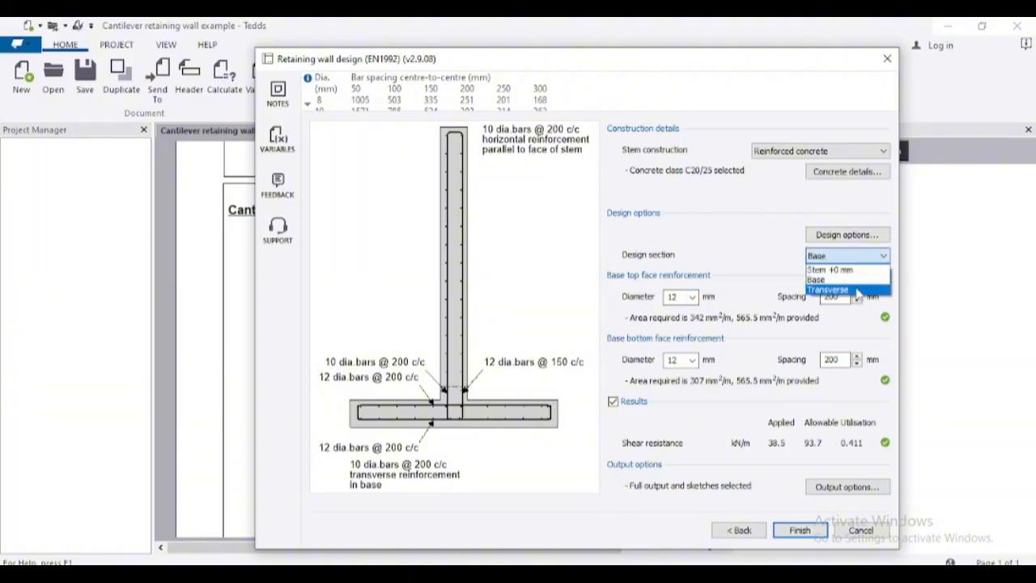
{"action": "left_click", "coordinate": [856, 288]}
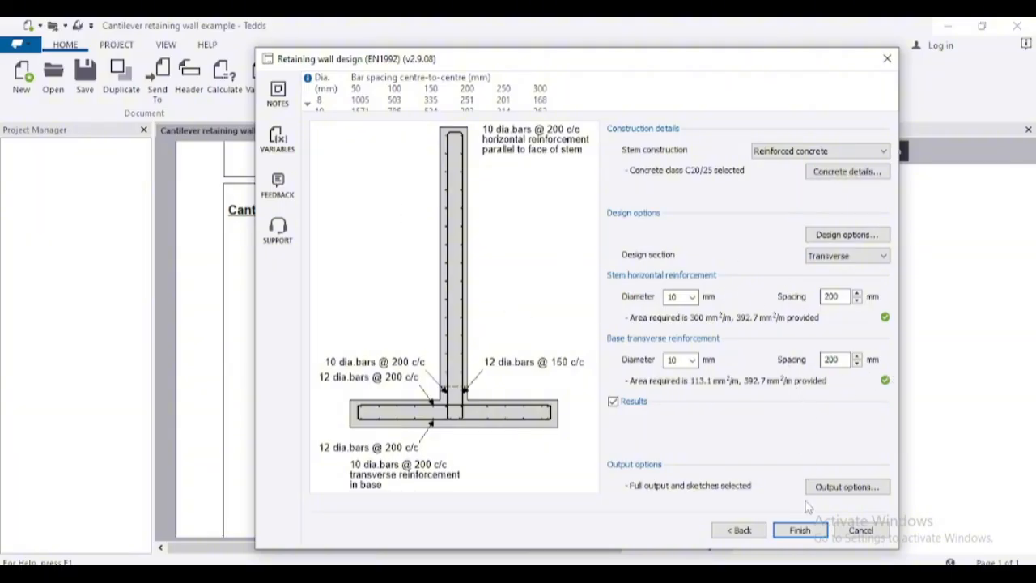
{"action": "left_click", "coordinate": [810, 530]}
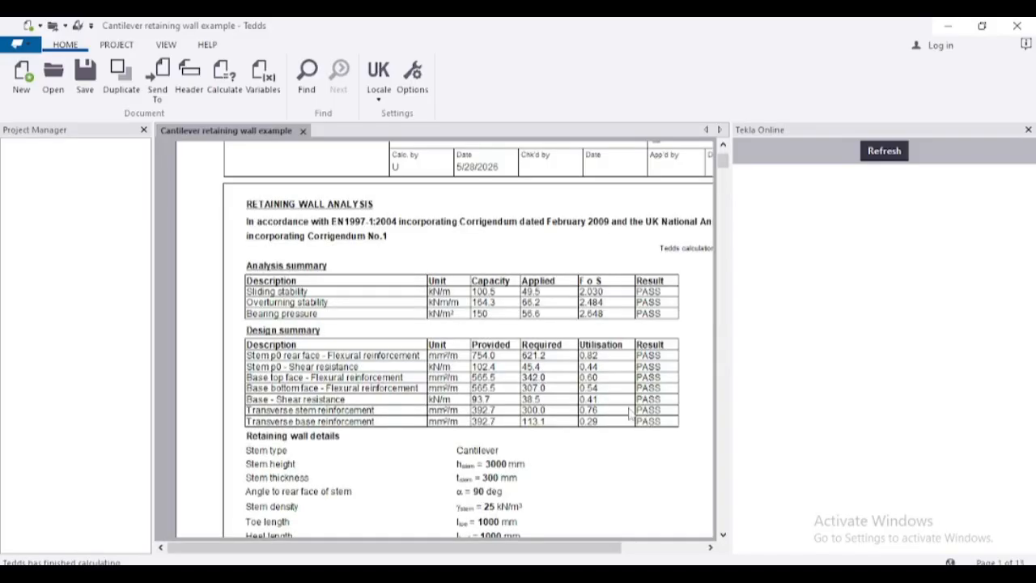
- Review the report's analysis and design summaries, wall details, soil properties, overturning check and Combination 2 partial factors
{"action": "scroll", "coordinate": [463, 336], "scroll_direction": "down", "scroll_amount": 3}
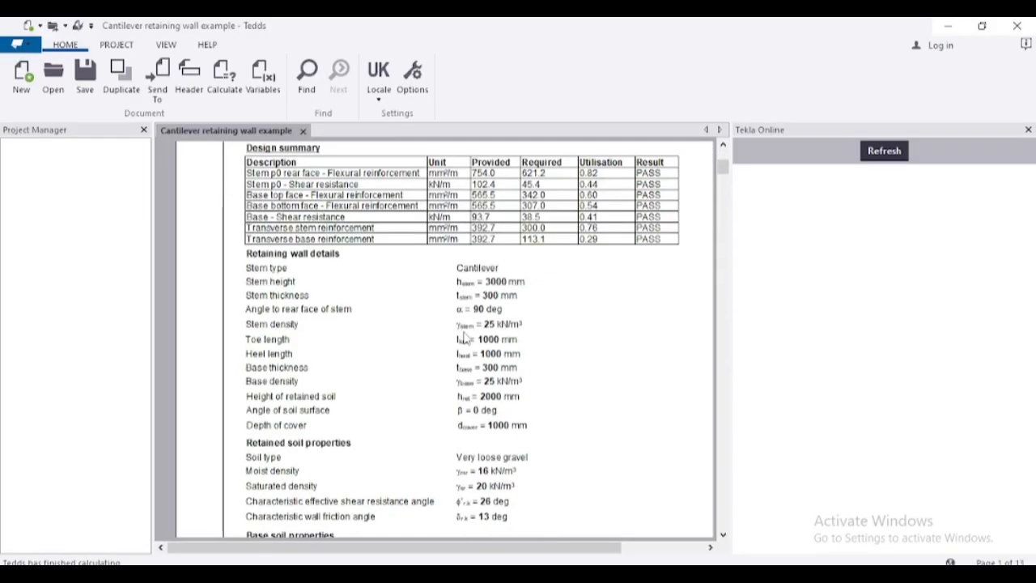
{"action": "scroll", "coordinate": [458, 340], "scroll_direction": "up", "scroll_amount": 5}
{"action": "scroll", "coordinate": [458, 343], "scroll_direction": "down", "scroll_amount": 3}
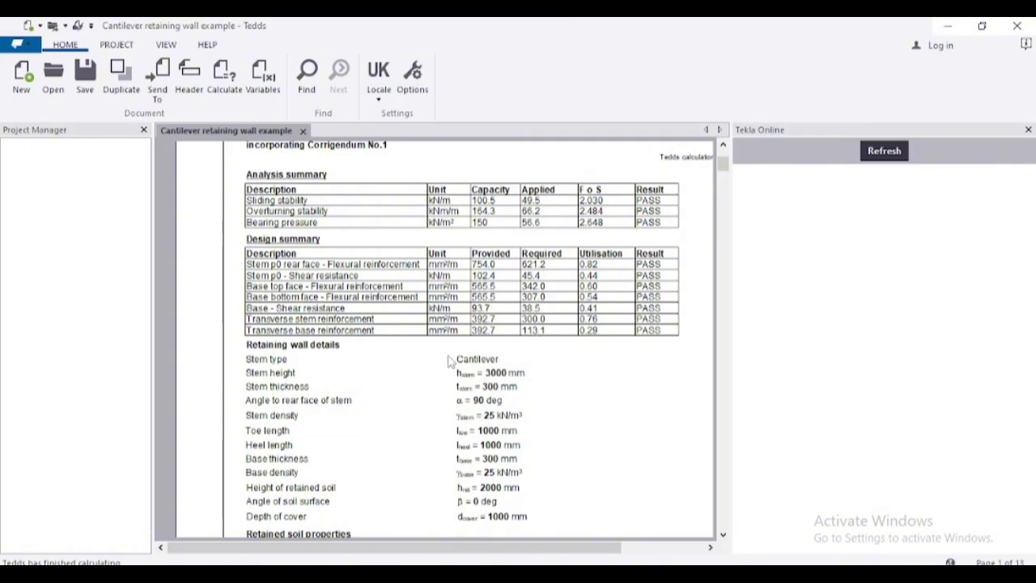
{"action": "scroll", "coordinate": [441, 354], "scroll_direction": "down", "scroll_amount": 3}
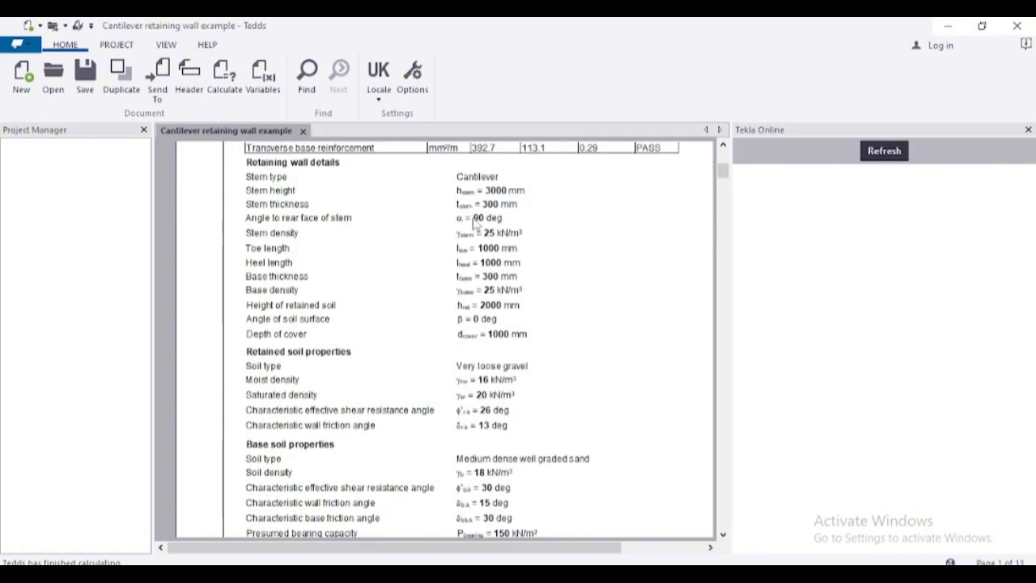
{"action": "scroll", "coordinate": [484, 345], "scroll_direction": "down", "scroll_amount": 20}
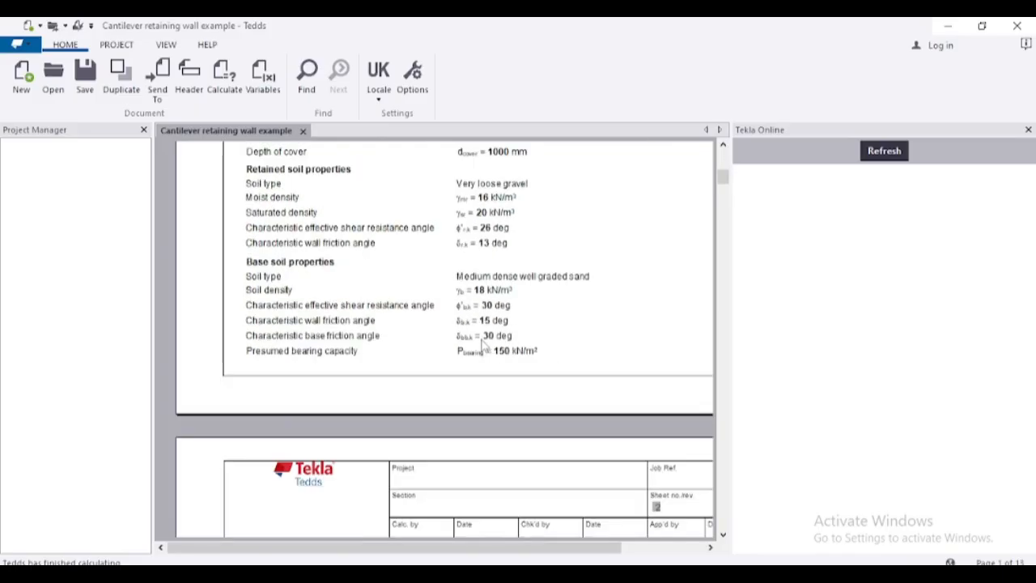
{"action": "scroll", "coordinate": [483, 345], "scroll_direction": "down", "scroll_amount": 20}
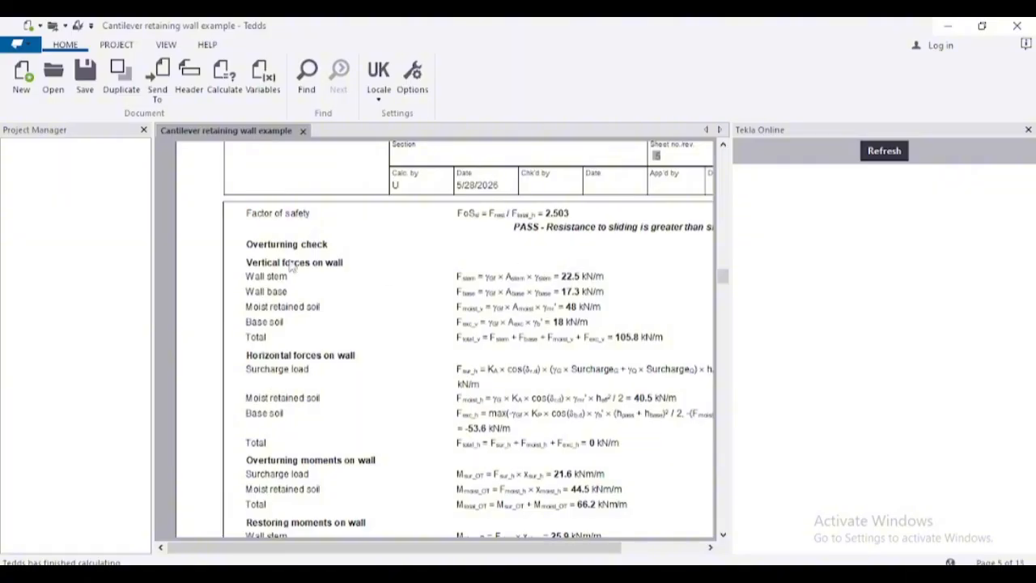
{"action": "scroll", "coordinate": [314, 247], "scroll_direction": "down", "scroll_amount": 3}
{"action": "scroll", "coordinate": [315, 247], "scroll_direction": "down", "scroll_amount": 7}
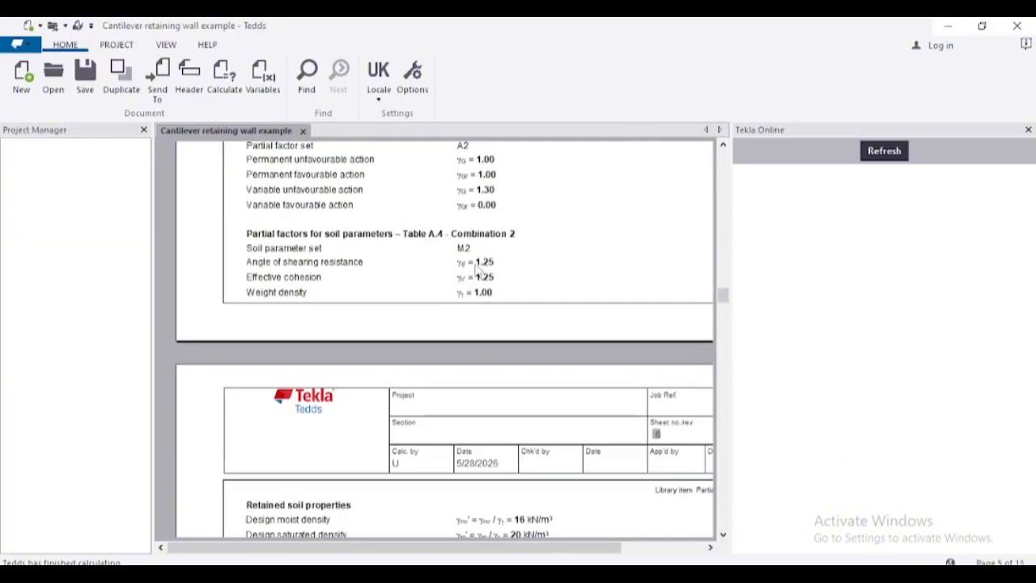
{"action": "scroll", "coordinate": [476, 265], "scroll_direction": "up", "scroll_amount": 4}
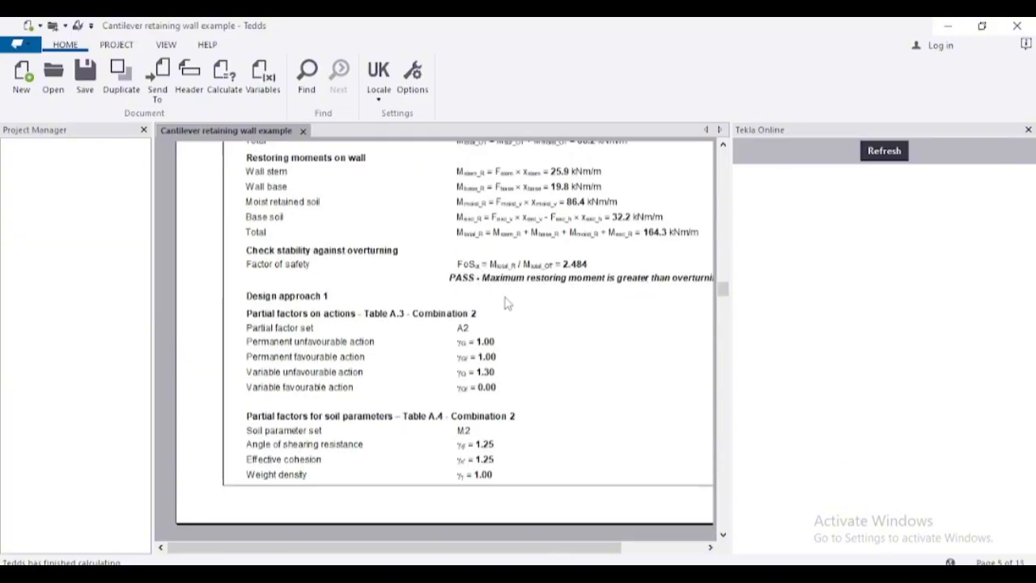
{"action": "scroll", "coordinate": [509, 304], "scroll_direction": "down", "scroll_amount": 12}
- Examine the report's concrete cover, shear force and bending moment diagrams, base shear check and final reinforcement details sketch
{"action": "scroll", "coordinate": [464, 310], "scroll_direction": "down", "scroll_amount": 6}
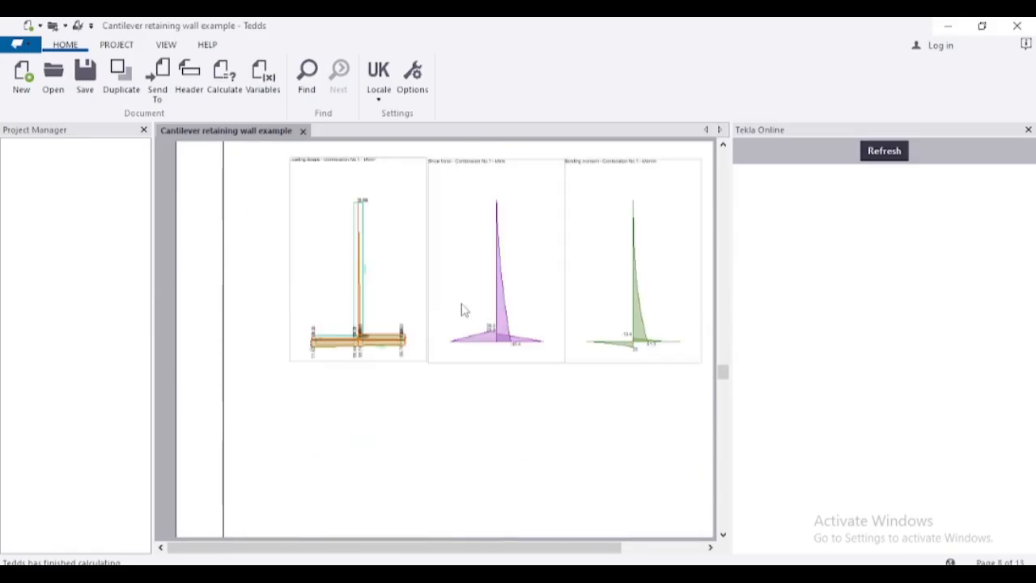
{"action": "scroll", "coordinate": [463, 310], "scroll_direction": "up", "scroll_amount": 3}
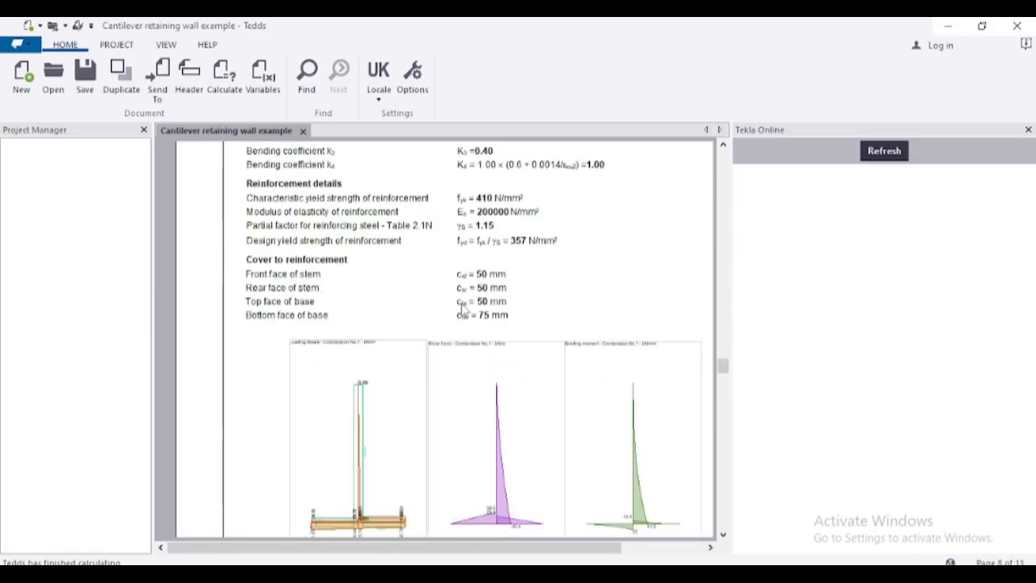
{"action": "scroll", "coordinate": [474, 330], "scroll_direction": "down", "scroll_amount": 3}
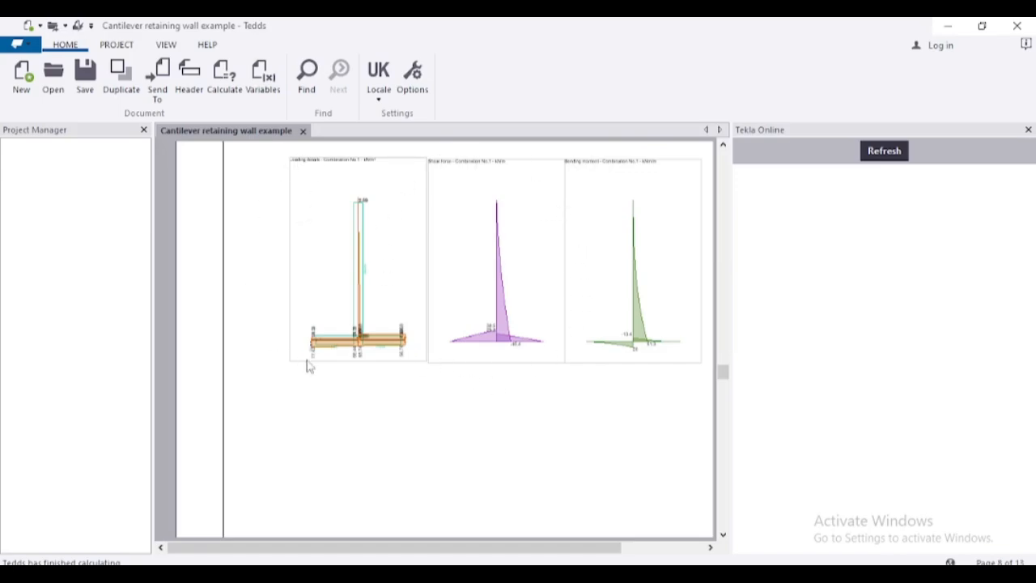
{"action": "scroll", "coordinate": [365, 259], "scroll_direction": "down", "scroll_amount": 10}
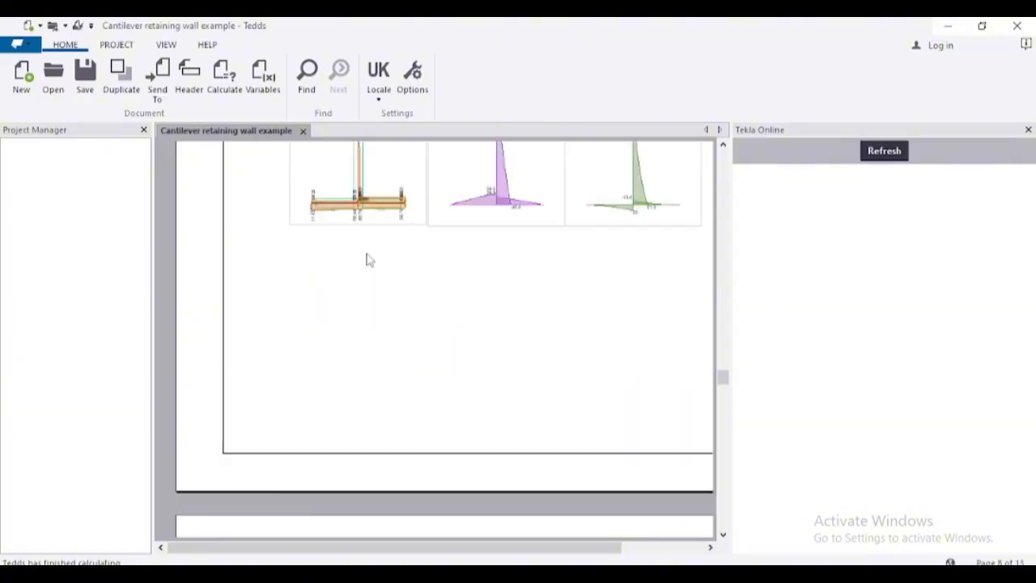
{"action": "scroll", "coordinate": [374, 263], "scroll_direction": "down", "scroll_amount": 20}
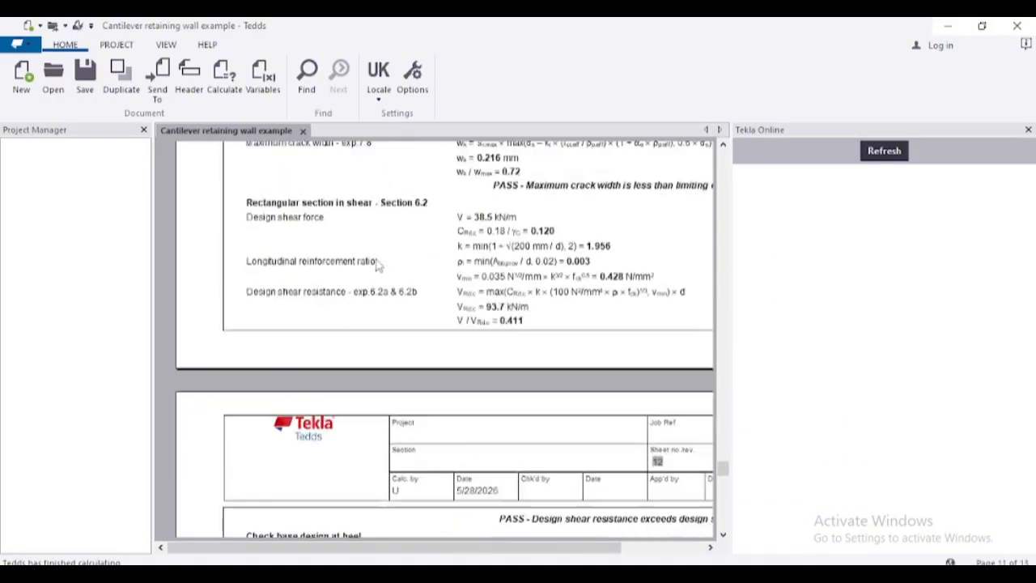
{"action": "scroll", "coordinate": [380, 267], "scroll_direction": "up", "scroll_amount": 10}
{"action": "scroll", "coordinate": [381, 267], "scroll_direction": "down", "scroll_amount": 2}
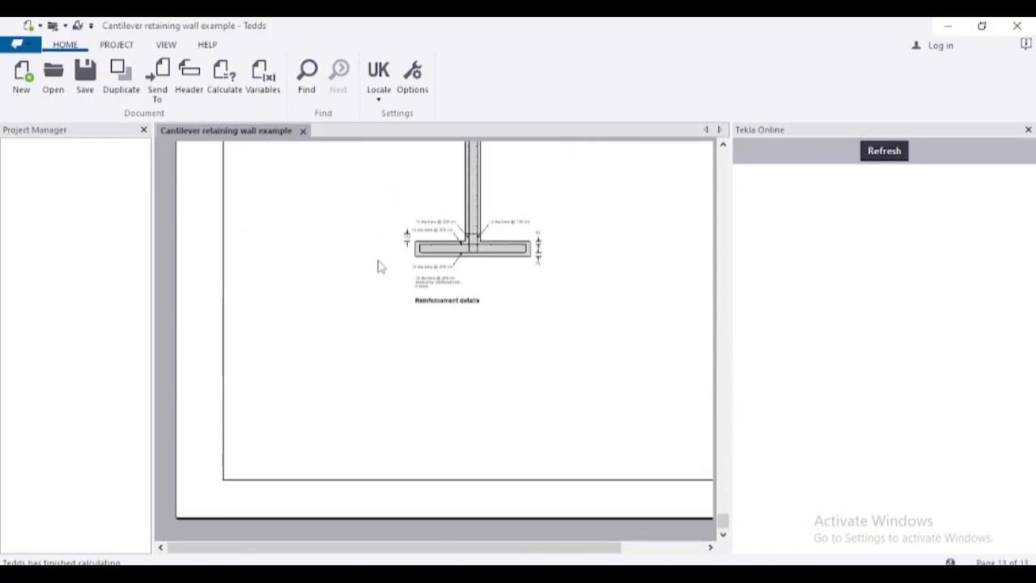
{"action": "scroll", "coordinate": [381, 265], "scroll_direction": "up", "scroll_amount": 2}
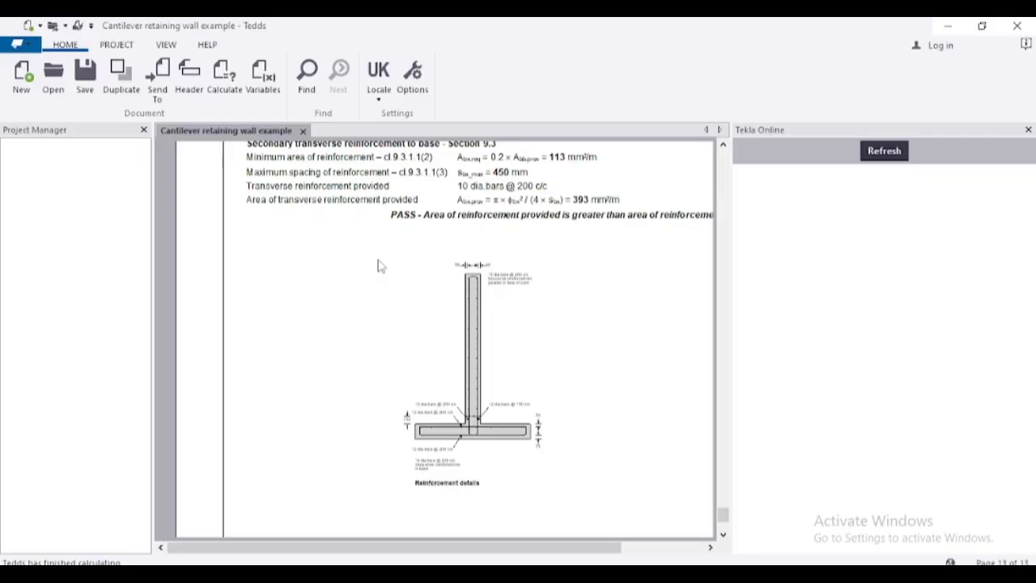